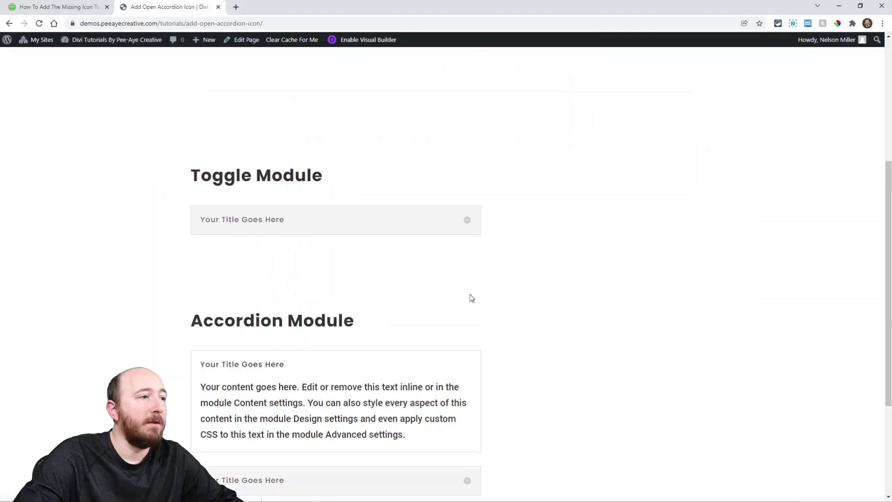
- Expand and collapse the item in the Toggle Module to examine its icon in the open and closed states
{"action": "scroll", "coordinate": [470, 294], "scroll_direction": "down", "scroll_amount": 1}
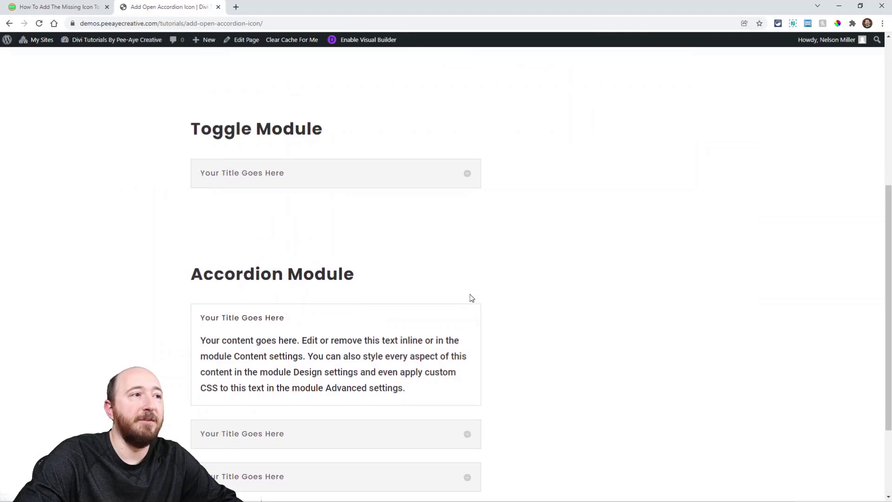
{"action": "left_click", "coordinate": [248, 177]}
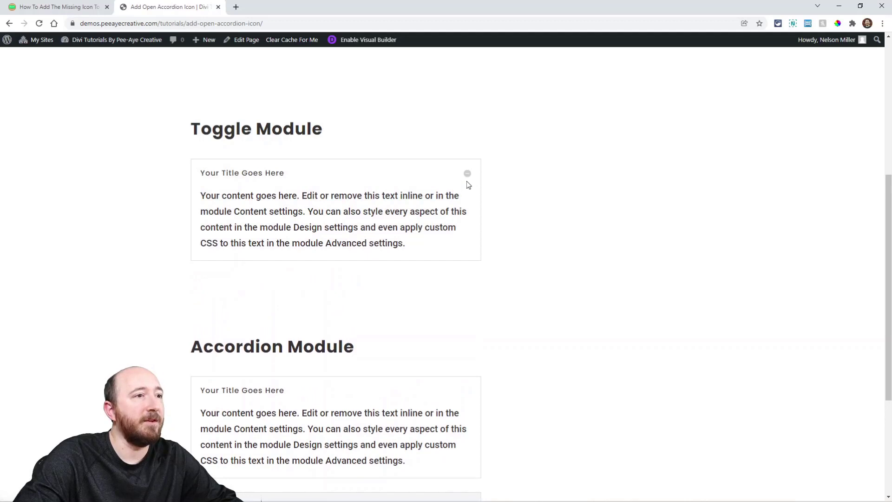
{"action": "left_click", "coordinate": [250, 174]}
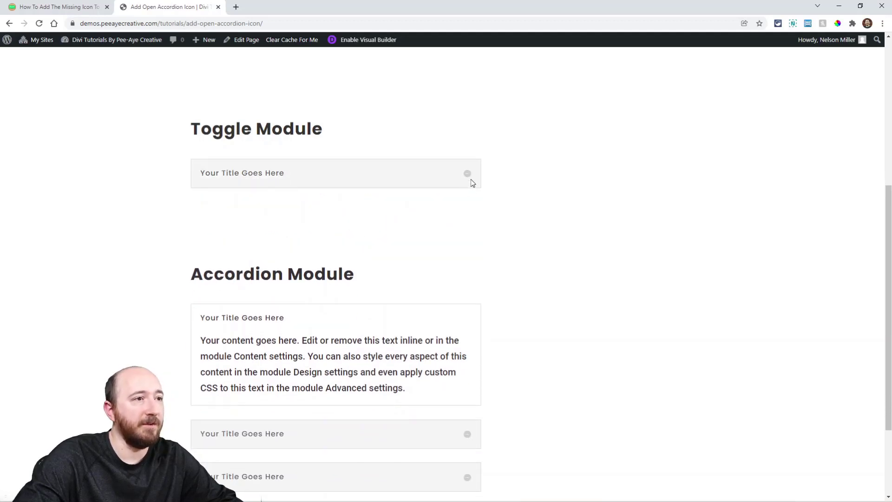
{"action": "left_click", "coordinate": [269, 175]}
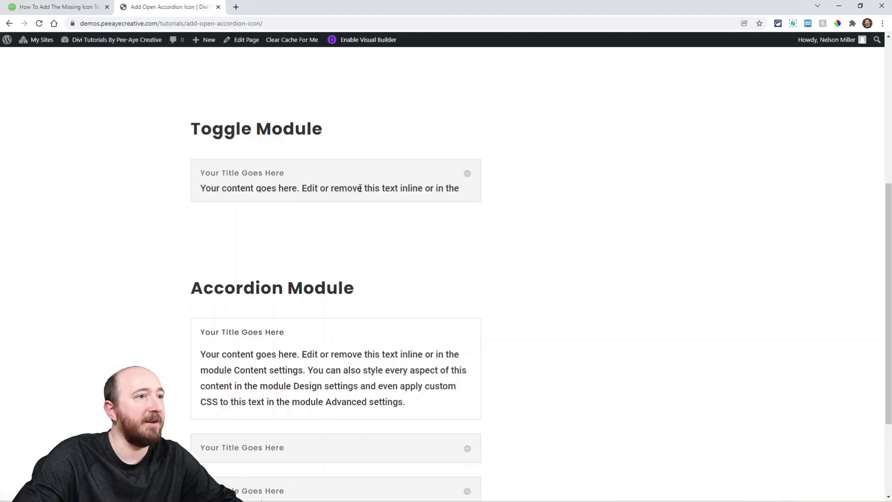
{"action": "left_click", "coordinate": [255, 175]}
- Expand the other items of the Accordion Module in turn to examine the icon area of the open item
{"action": "scroll", "coordinate": [514, 358], "scroll_direction": "down", "scroll_amount": 3}
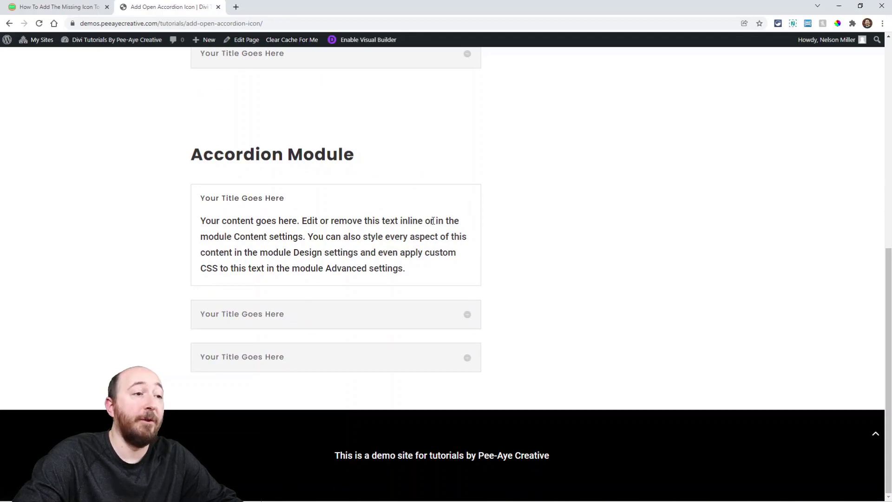
{"action": "left_click", "coordinate": [247, 316]}
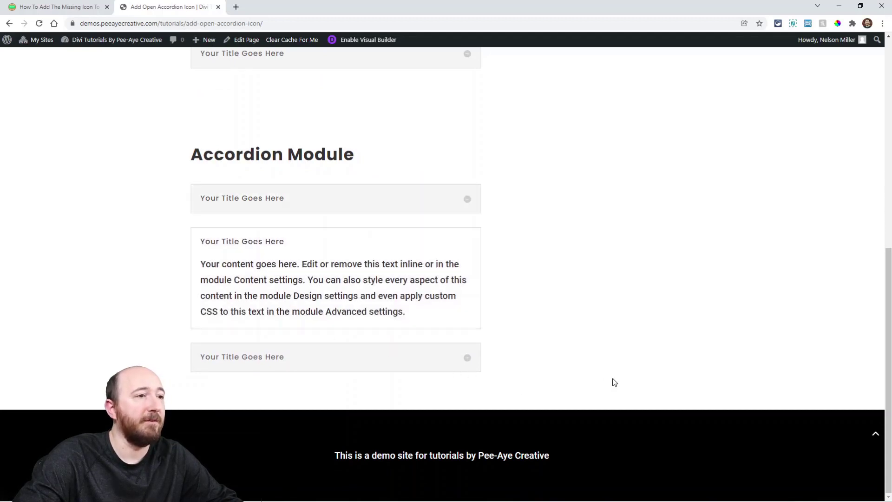
{"action": "left_click", "coordinate": [272, 361]}
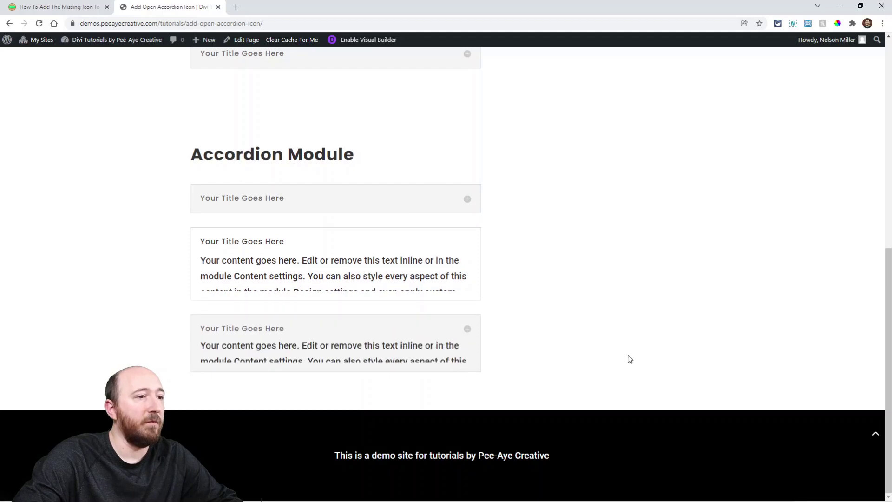
{"action": "left_click", "coordinate": [273, 245]}
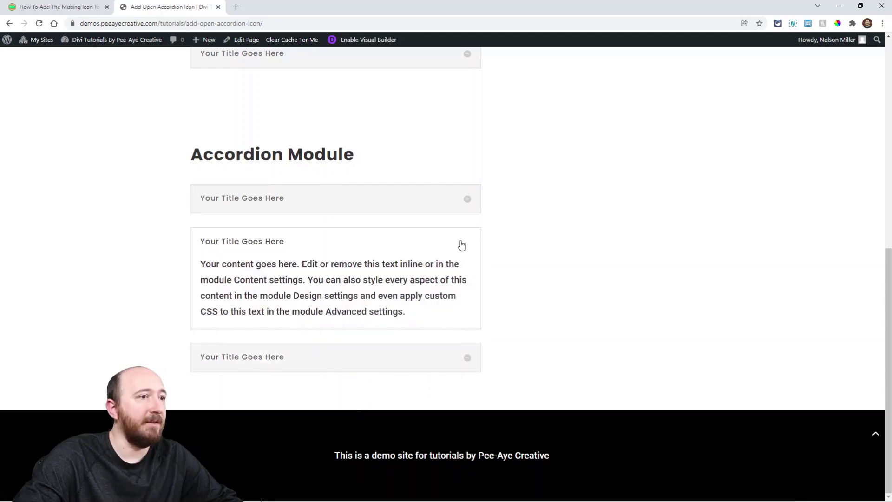
- Copy the class name pa-add-accordion-icon from section 1 of the missing accordion icon tutorial
{"action": "left_click", "coordinate": [58, 7]}
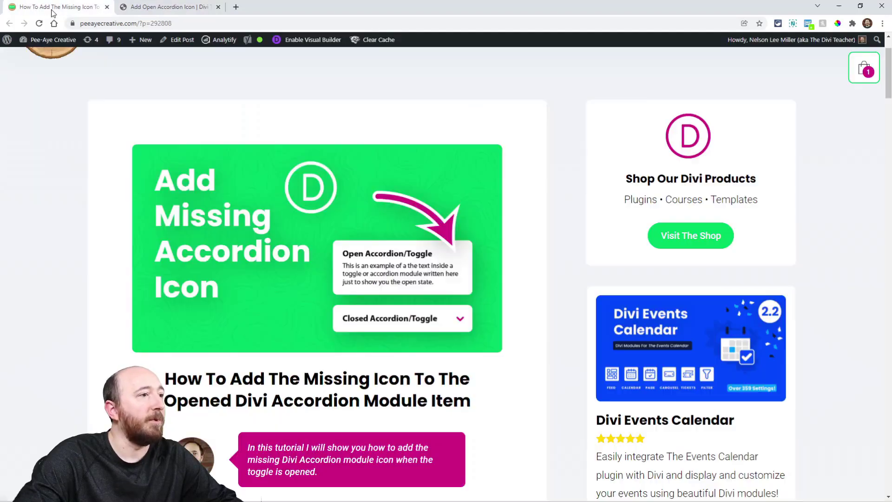
{"action": "scroll", "coordinate": [418, 309], "scroll_direction": "down", "scroll_amount": 9}
{"action": "scroll", "coordinate": [418, 309], "scroll_direction": "down", "scroll_amount": 11}
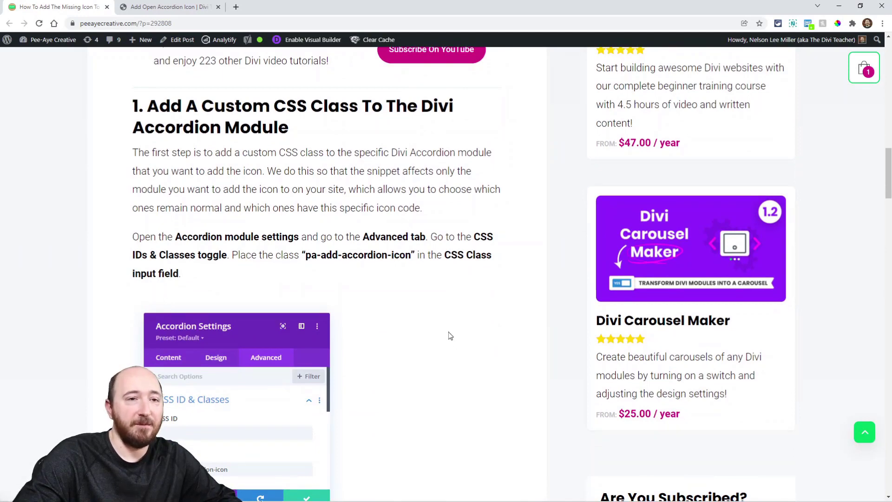
{"action": "scroll", "coordinate": [342, 289], "scroll_direction": "down", "scroll_amount": 1}
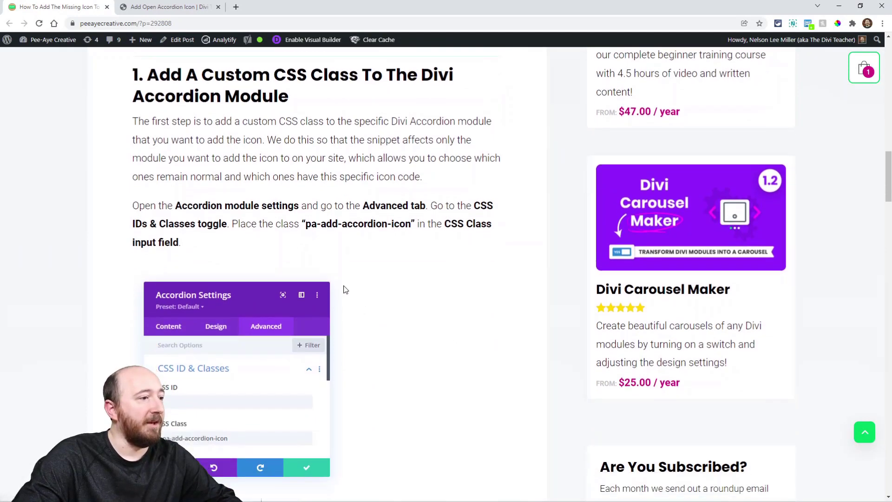
{"action": "left_click_drag", "start_coordinate": [306, 217], "coordinate": [410, 222]}
{"action": "key", "text": "ctrl+c"}
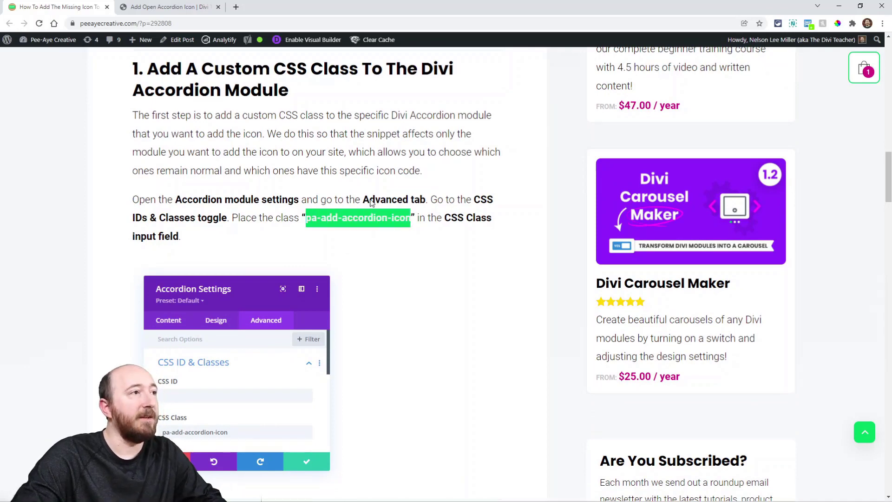
- Return to the Add Open Accordion Icon demo page and enable the Visual Builder on it
{"action": "left_click", "coordinate": [177, 11]}
{"action": "scroll", "coordinate": [474, 211], "scroll_direction": "up", "scroll_amount": 2}
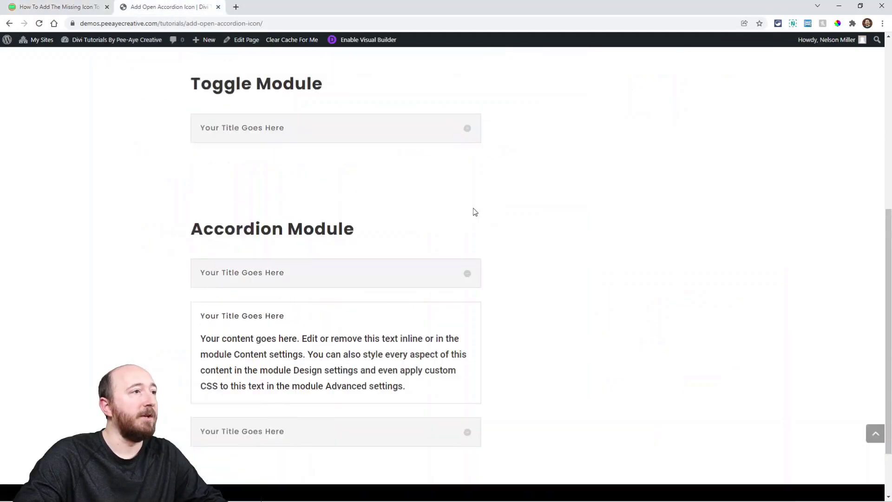
{"action": "scroll", "coordinate": [372, 95], "scroll_direction": "down", "scroll_amount": 1}
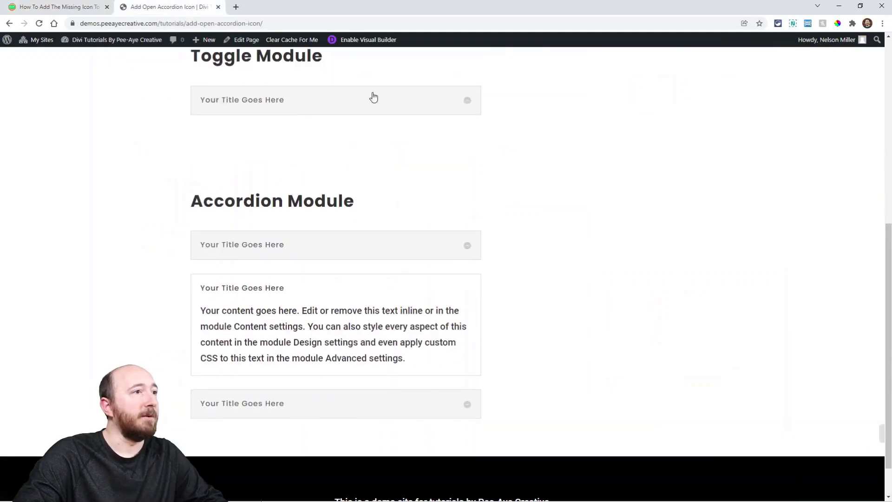
{"action": "left_click", "coordinate": [353, 43]}
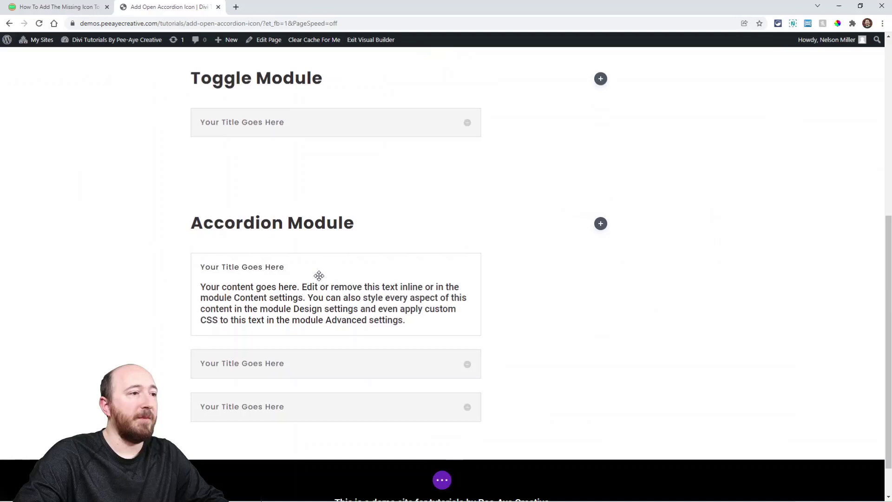
- Set the CSS Class of the Accordion module to pa-add-accordion-icon in its advanced settings
{"action": "left_click", "coordinate": [319, 275]}
{"action": "left_click", "coordinate": [657, 188]}
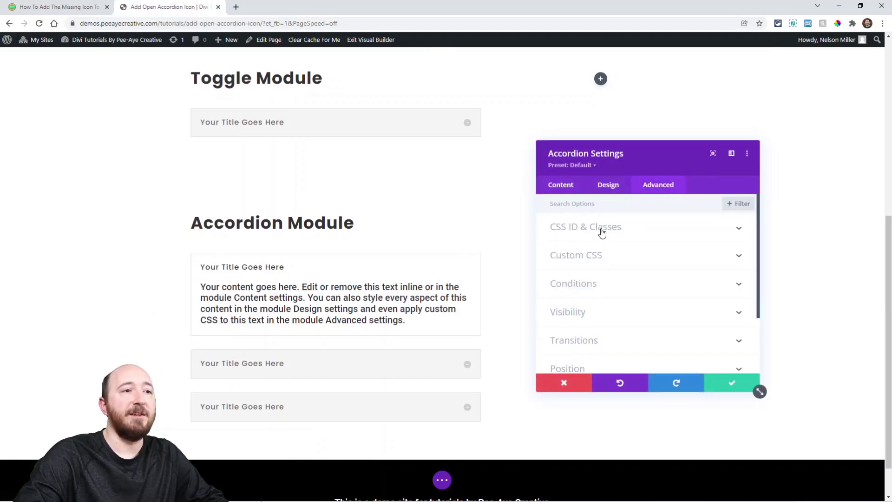
{"action": "left_click", "coordinate": [603, 234]}
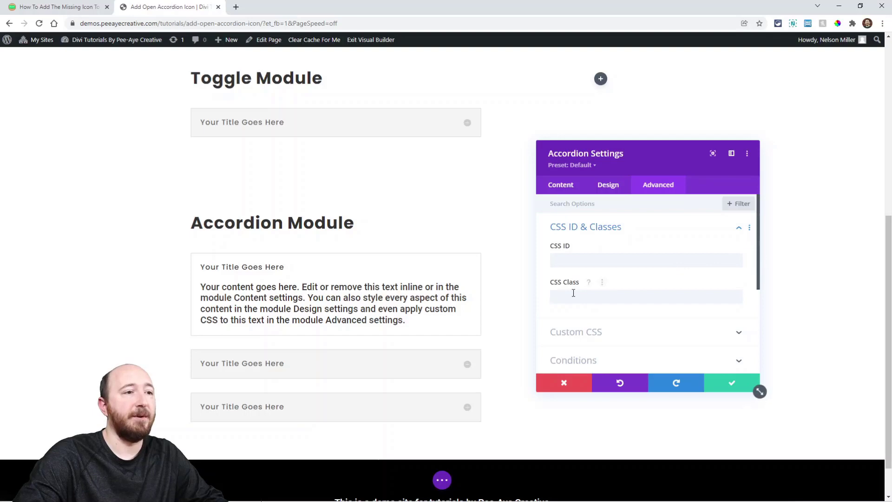
{"action": "key", "text": "ctrl+v"}
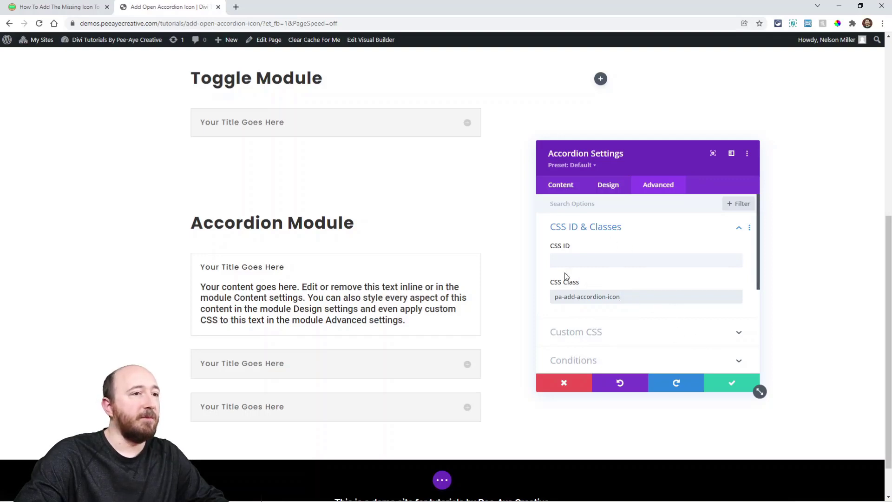
- Set the accordion's Icon Color to the saved magenta swatch in its design settings
{"action": "left_click", "coordinate": [599, 186]}
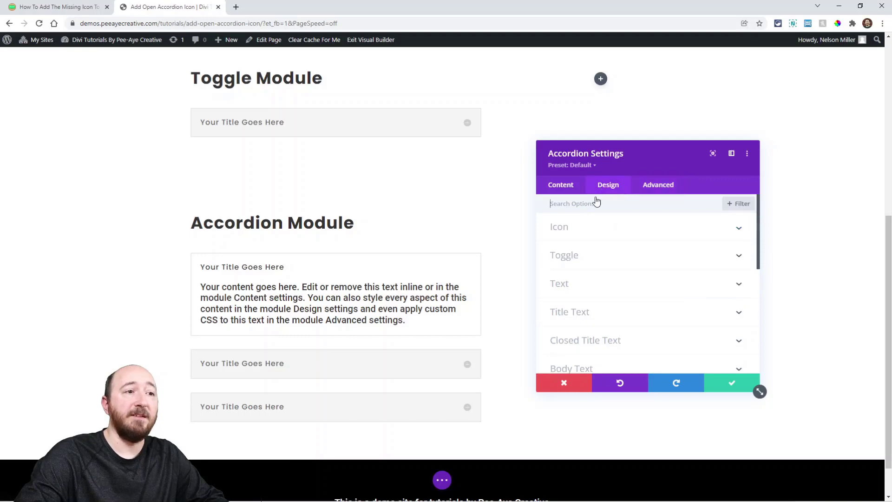
{"action": "left_click", "coordinate": [574, 233]}
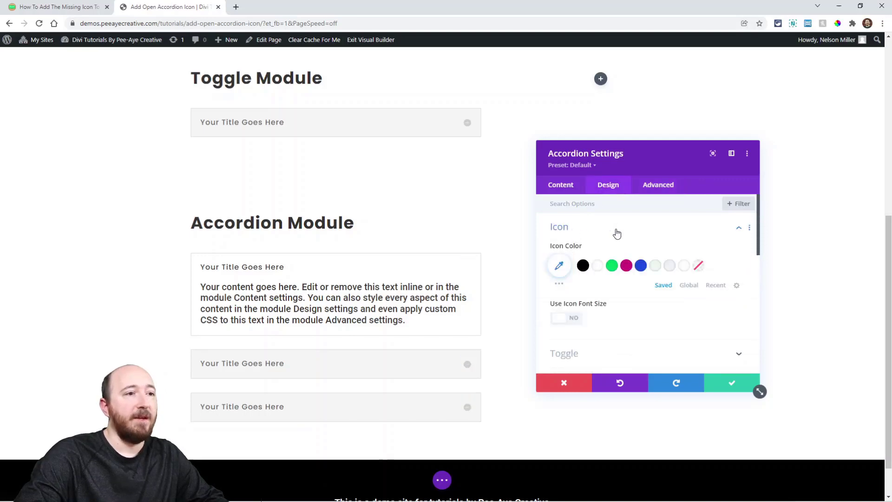
{"action": "left_click", "coordinate": [625, 265]}
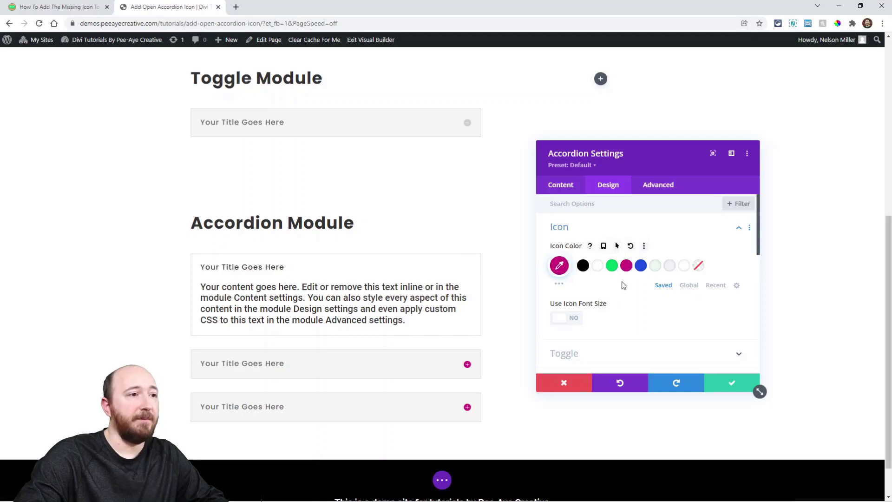
- Turn on Use Icon Font Size for the accordion, set the size to 24px and save the module settings
{"action": "left_click", "coordinate": [567, 320]}
{"action": "scroll", "coordinate": [688, 295], "scroll_direction": "down", "scroll_amount": 1}
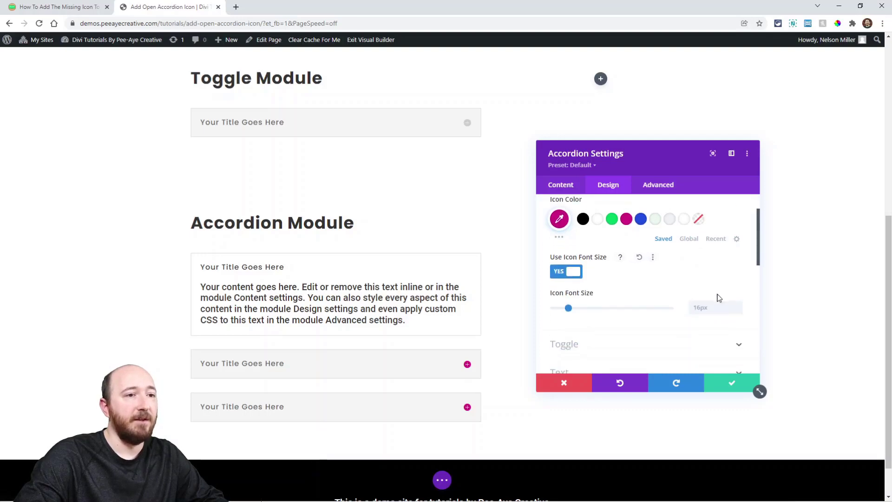
{"action": "left_click", "coordinate": [739, 305]}
{"action": "left_click", "coordinate": [739, 305]}
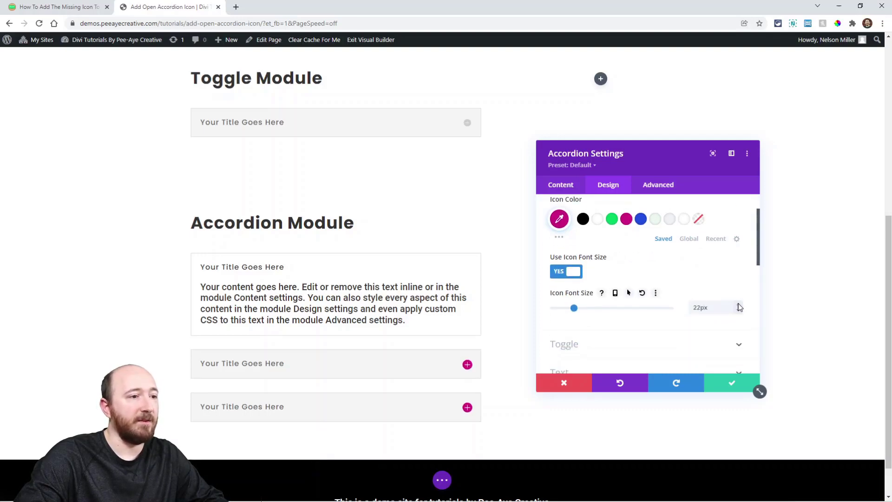
{"action": "left_click", "coordinate": [739, 304]}
{"action": "left_click", "coordinate": [739, 304]}
{"action": "left_click", "coordinate": [738, 304]}
{"action": "left_click", "coordinate": [739, 305]}
{"action": "left_click", "coordinate": [739, 311]}
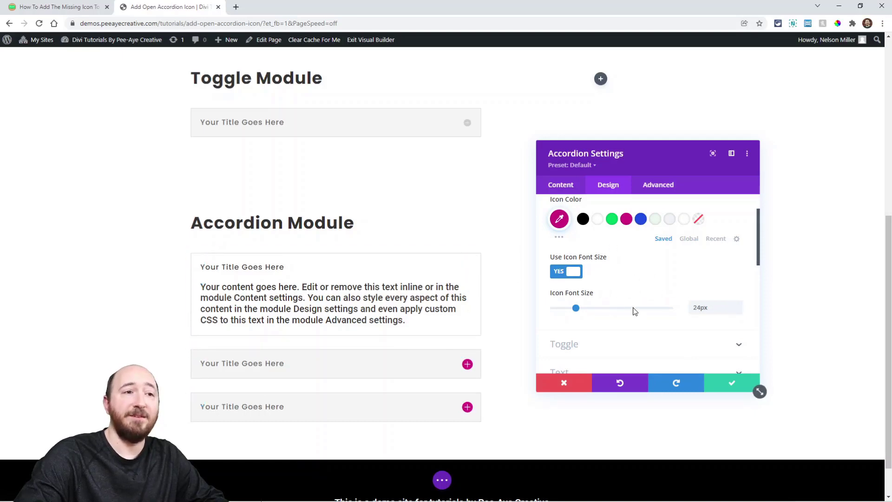
{"action": "scroll", "coordinate": [635, 311], "scroll_direction": "up", "scroll_amount": 1}
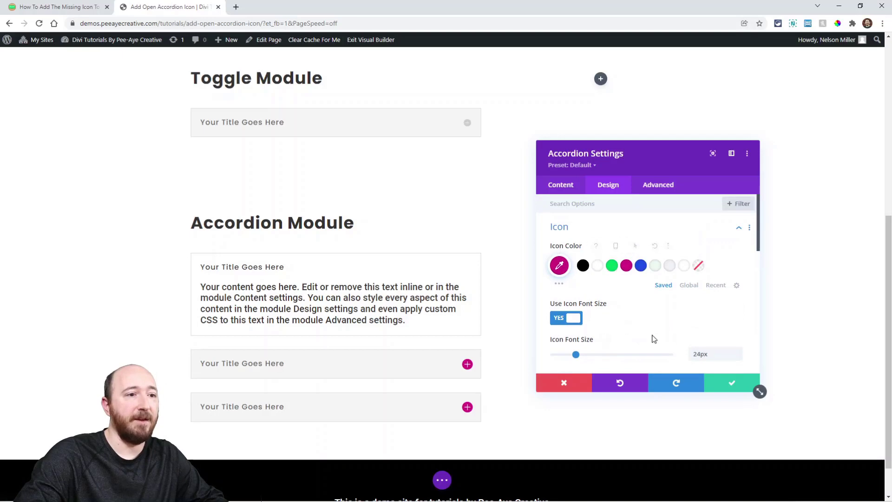
{"action": "scroll", "coordinate": [653, 339], "scroll_direction": "down", "scroll_amount": 1}
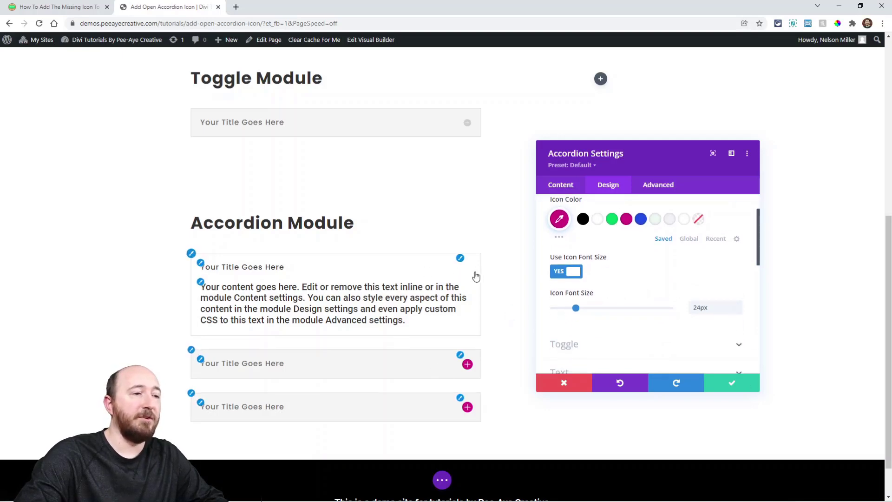
{"action": "scroll", "coordinate": [657, 289], "scroll_direction": "down", "scroll_amount": 2}
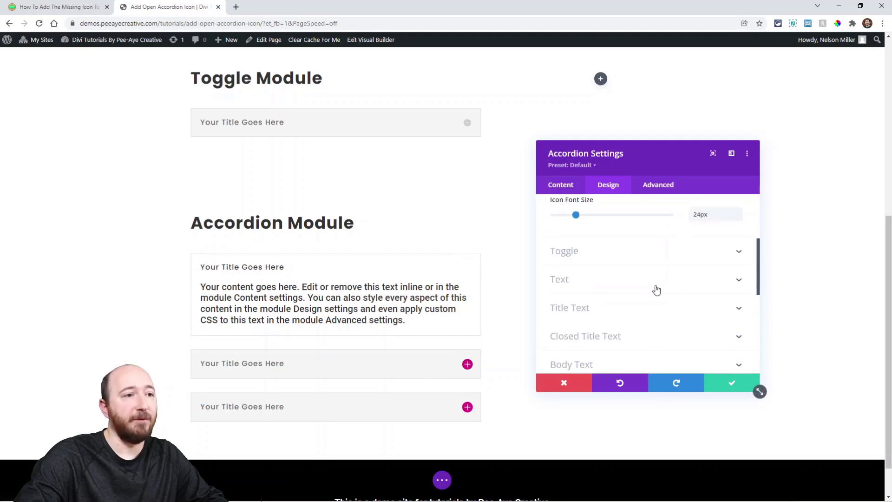
{"action": "scroll", "coordinate": [627, 288], "scroll_direction": "up", "scroll_amount": 3}
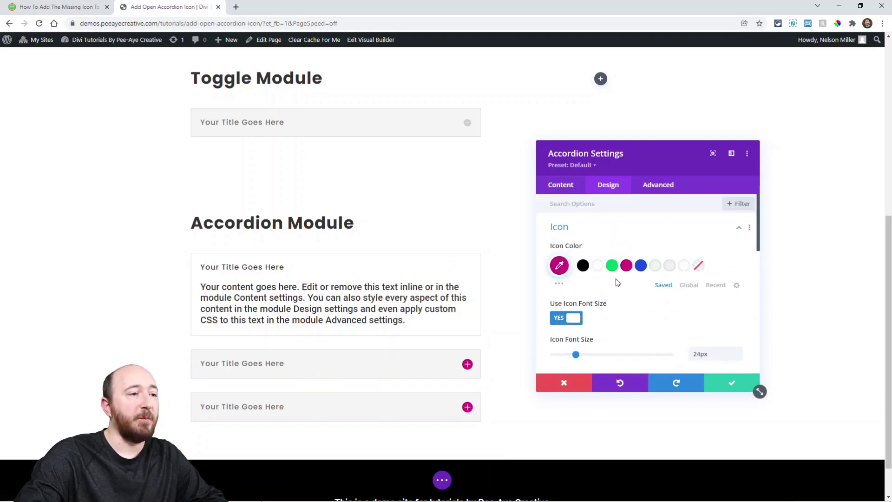
{"action": "left_click", "coordinate": [728, 388]}
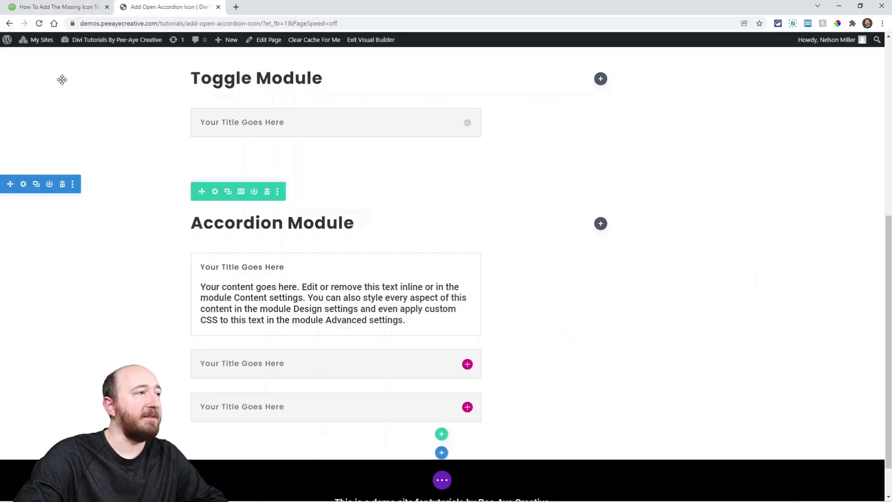
- Copy the CSS snippet for the opened accordion icon from section 2 of the tutorial article
{"action": "left_click", "coordinate": [41, 10]}
{"action": "scroll", "coordinate": [384, 259], "scroll_direction": "down", "scroll_amount": 7}
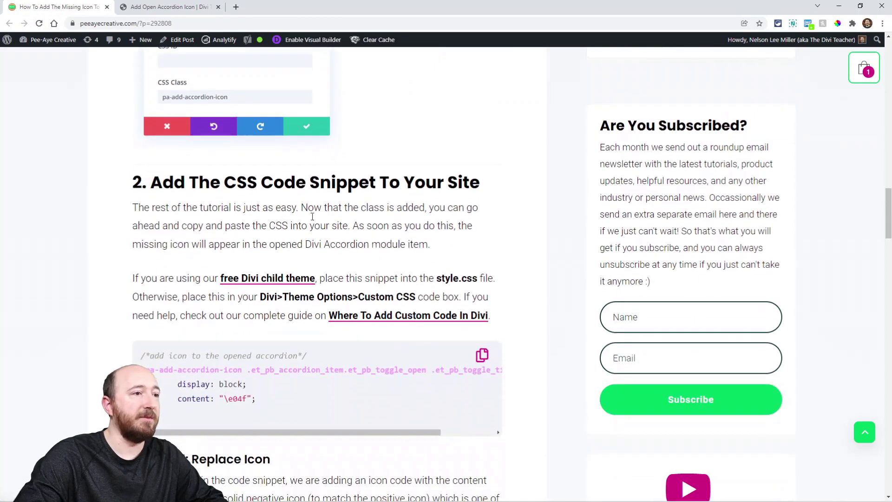
{"action": "scroll", "coordinate": [291, 208], "scroll_direction": "down", "scroll_amount": 3}
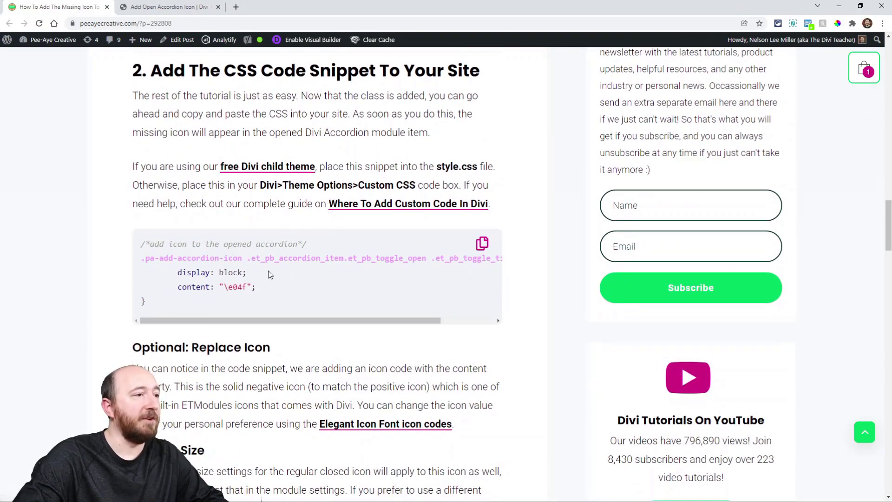
{"action": "left_click", "coordinate": [482, 244]}
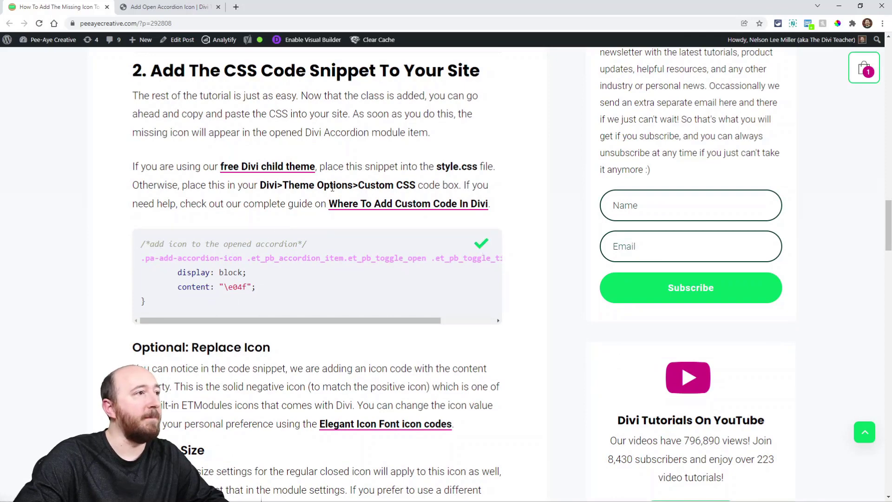
- Paste the copied accordion icon CSS snippet into the Custom CSS of the demo page's advanced page settings
{"action": "left_click", "coordinate": [163, 11]}
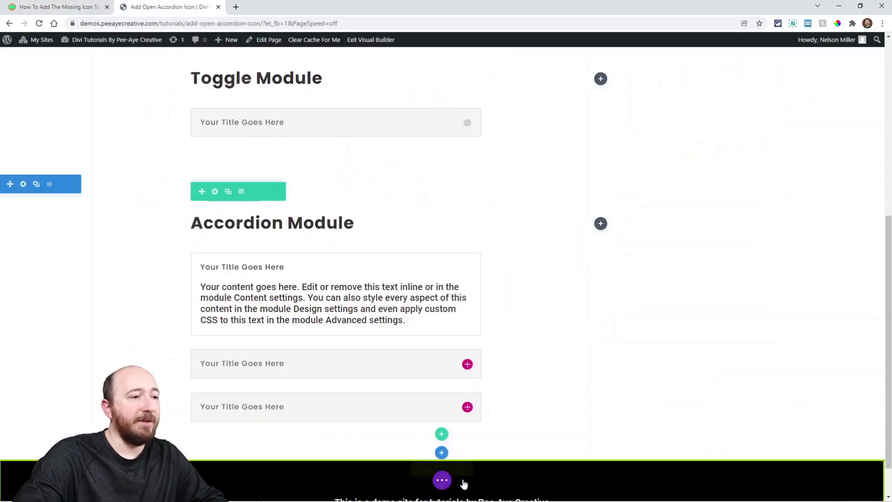
{"action": "left_click", "coordinate": [440, 483]}
{"action": "left_click", "coordinate": [476, 480]}
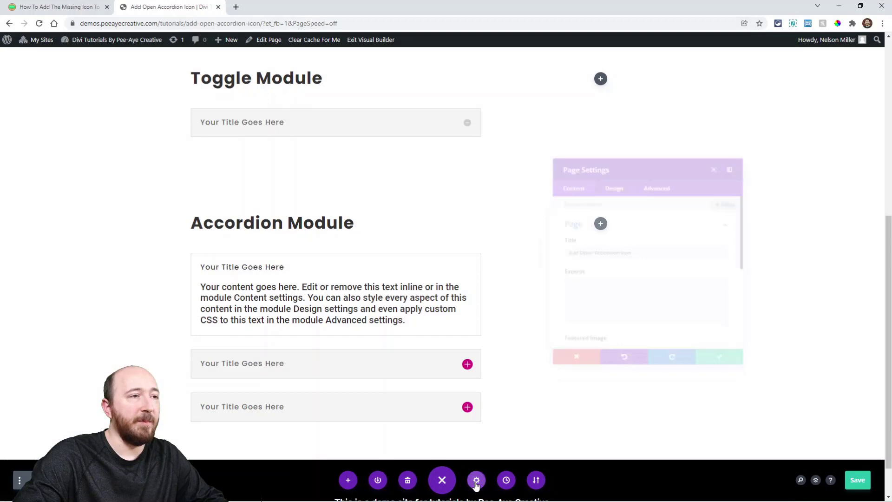
{"action": "left_click", "coordinate": [656, 176]}
{"action": "left_click", "coordinate": [581, 221]}
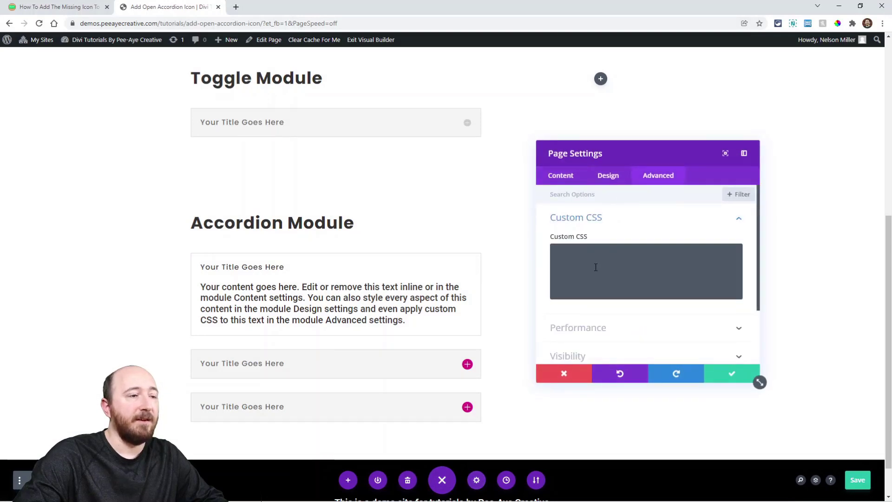
{"action": "left_click", "coordinate": [595, 267]}
{"action": "key", "text": "ctrl+v"}
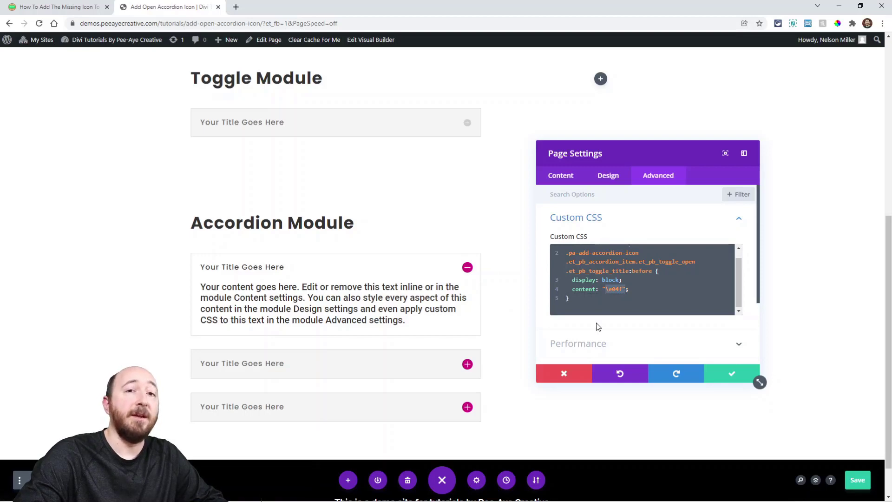
- Open the article's Elegant Icon Font icon codes link in a new browser tab and switch to it
{"action": "left_click", "coordinate": [75, 7]}
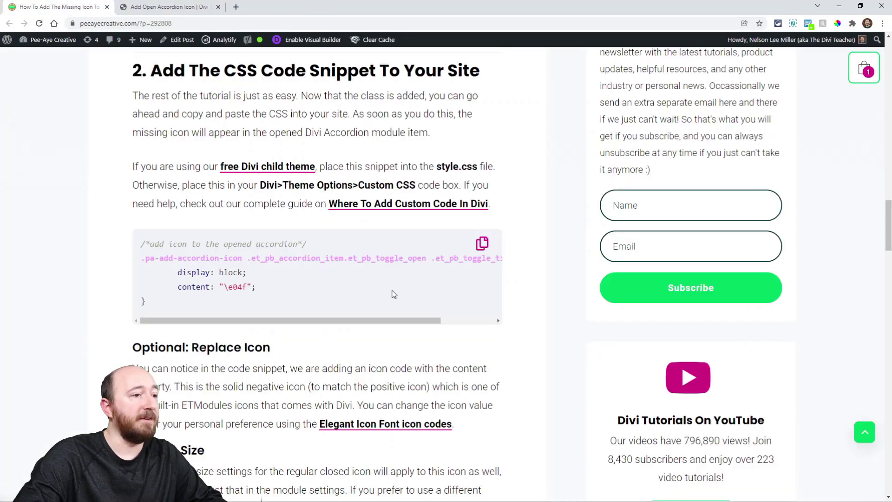
{"action": "scroll", "coordinate": [391, 294], "scroll_direction": "down", "scroll_amount": 2}
{"action": "right_click", "coordinate": [363, 352]}
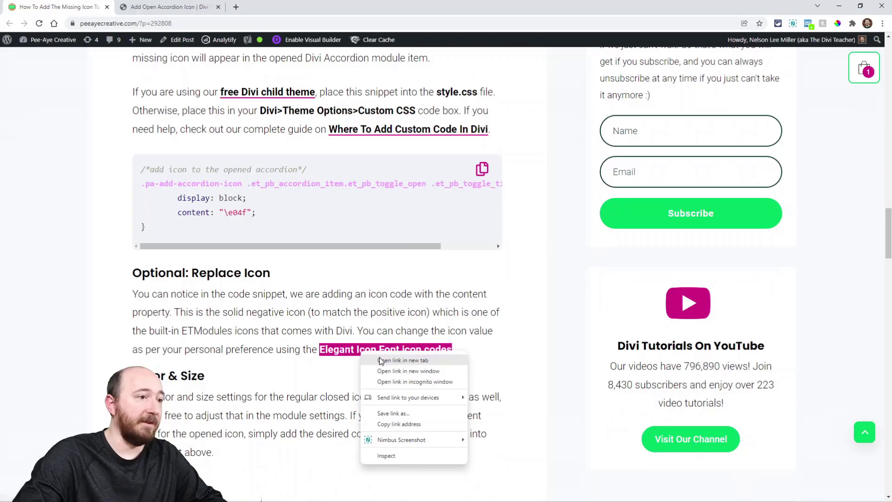
{"action": "left_click", "coordinate": [402, 360]}
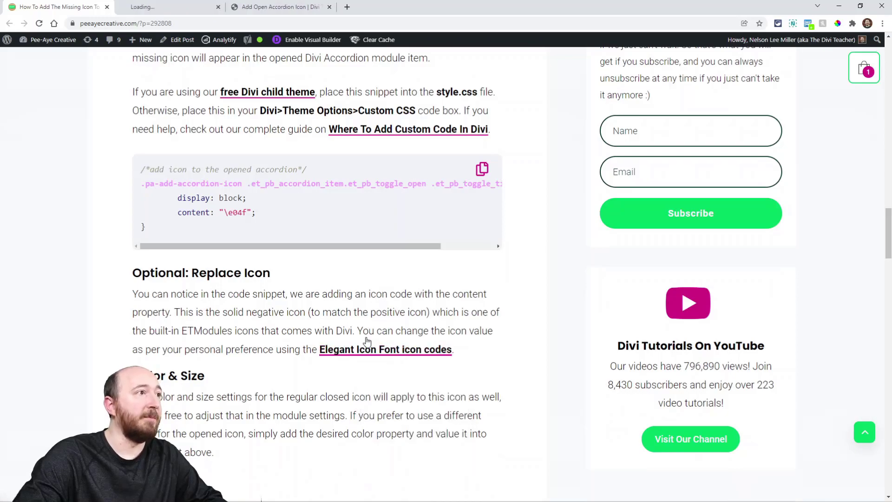
{"action": "left_click", "coordinate": [139, 7]}
- Find the solid up-triangle icon in the Elegant Icon Font list and highlight its code &#x42;
{"action": "scroll", "coordinate": [492, 351], "scroll_direction": "down", "scroll_amount": 20}
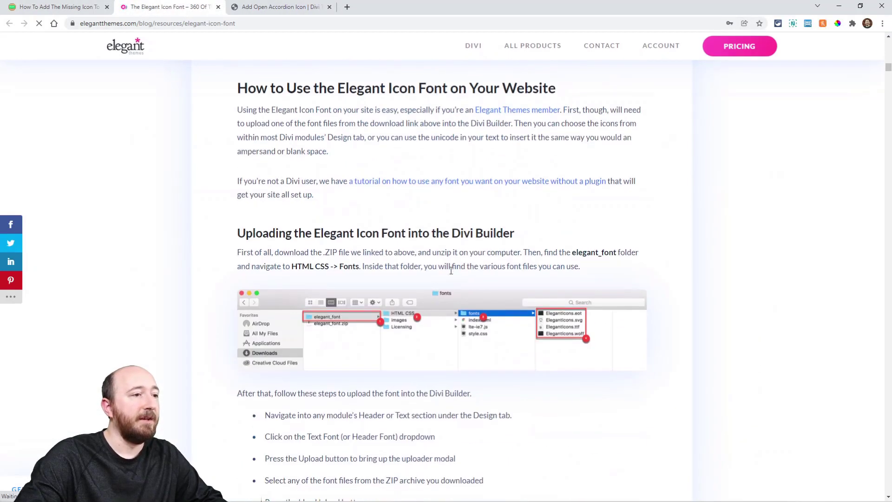
{"action": "scroll", "coordinate": [451, 271], "scroll_direction": "down", "scroll_amount": 20}
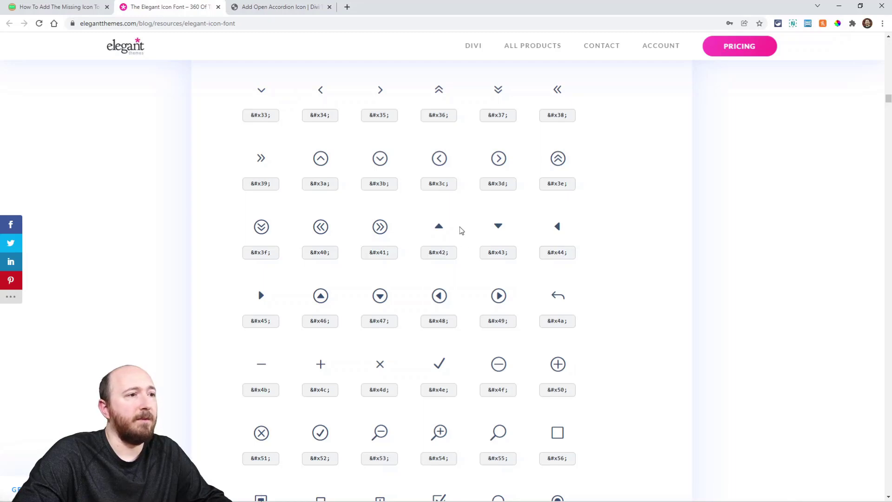
{"action": "triple_click", "coordinate": [436, 253]}
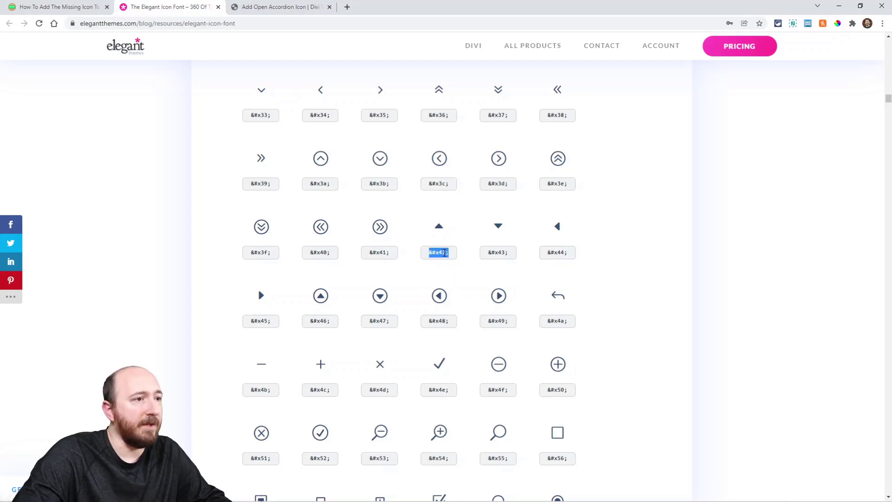
{"action": "left_click", "coordinate": [445, 253]}
{"action": "triple_click", "coordinate": [442, 252]}
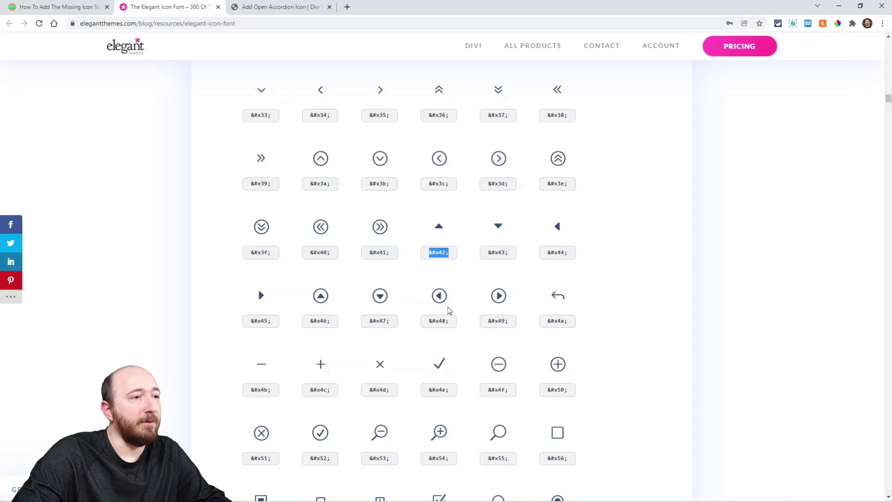
- Change the content value in the page's custom CSS to "\42" and save the page settings
{"action": "left_click", "coordinate": [279, 7]}
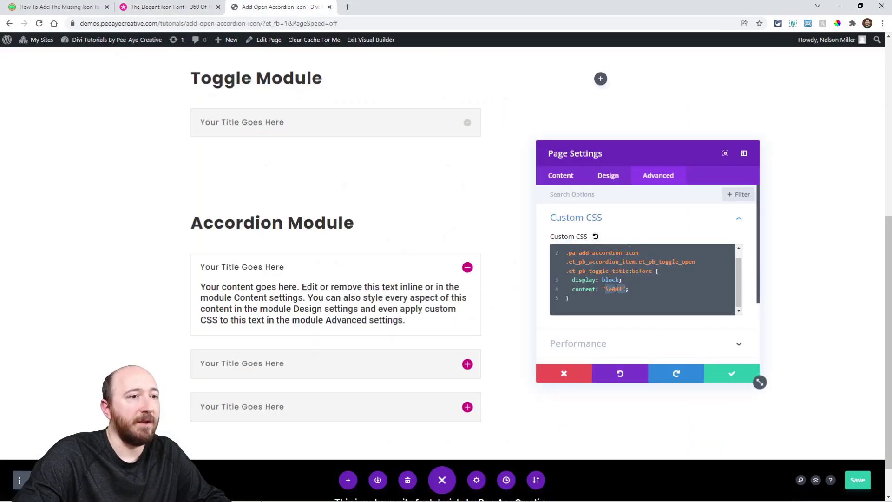
{"action": "left_click_drag", "start_coordinate": [612, 289], "coordinate": [623, 289]}
{"action": "type", "text": "4"}
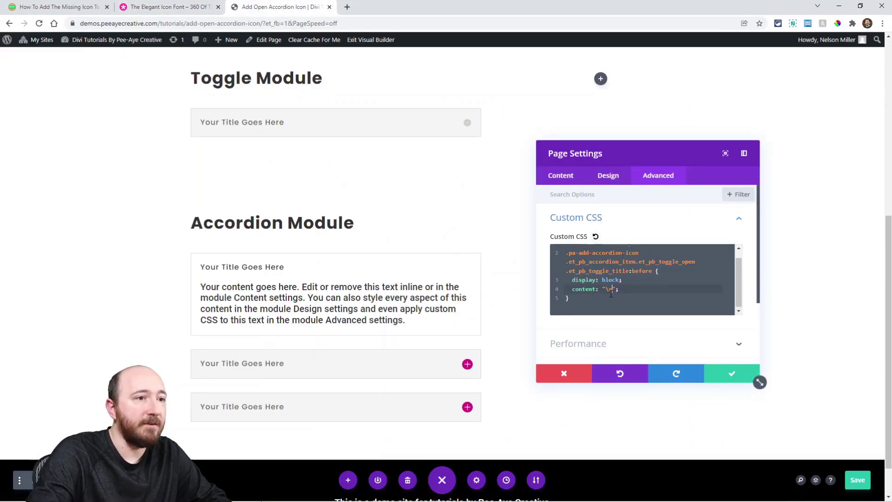
{"action": "type", "text": "2"}
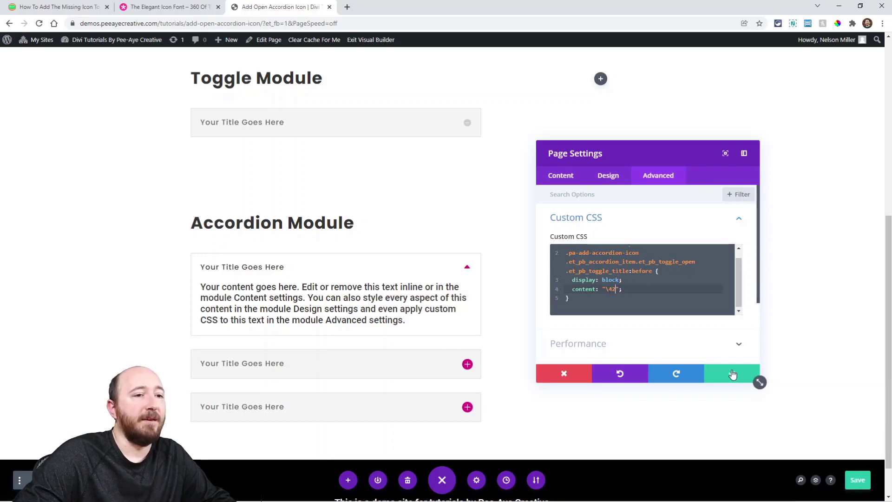
{"action": "left_click", "coordinate": [753, 376]}
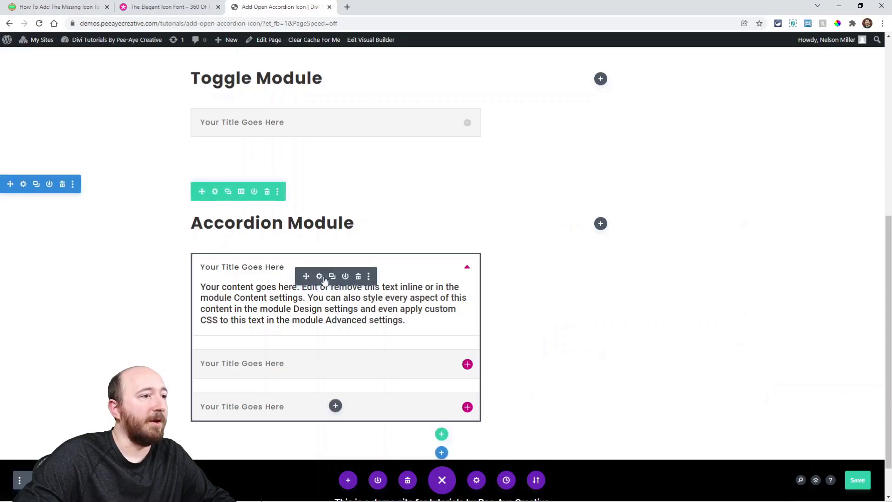
- Examine the Accordion module's design settings, especially the Icon and Toggle groups, for an icon selection option
{"action": "left_click", "coordinate": [318, 275]}
{"action": "left_click", "coordinate": [608, 185]}
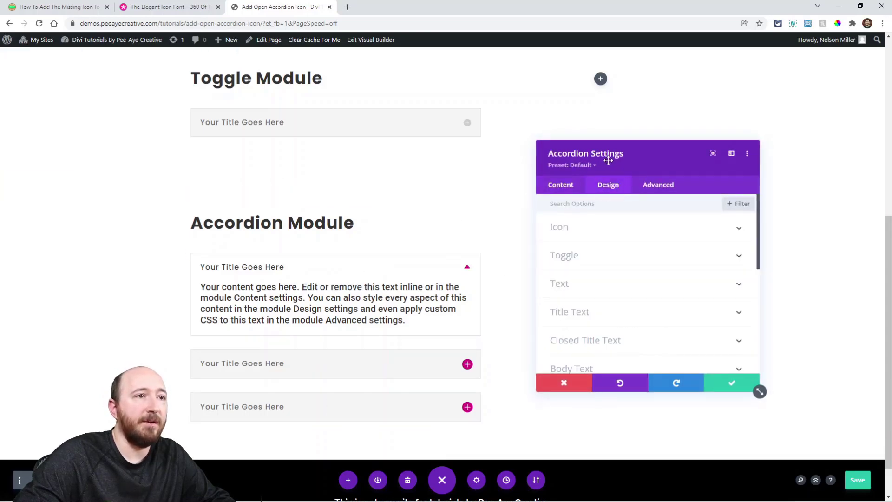
{"action": "left_click_drag", "start_coordinate": [608, 161], "coordinate": [567, 117]}
{"action": "left_click", "coordinate": [552, 183]}
{"action": "scroll", "coordinate": [583, 221], "scroll_direction": "down", "scroll_amount": 1}
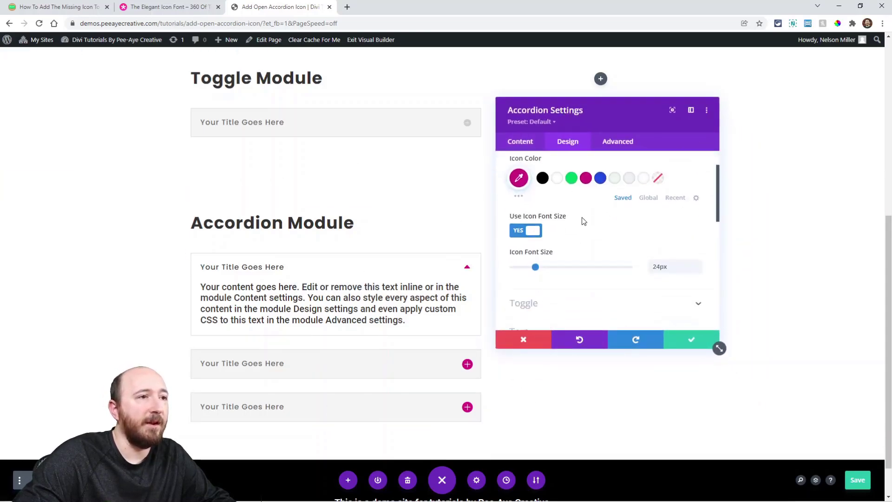
{"action": "scroll", "coordinate": [574, 209], "scroll_direction": "down", "scroll_amount": 3}
{"action": "scroll", "coordinate": [551, 209], "scroll_direction": "up", "scroll_amount": 1}
{"action": "left_click", "coordinate": [545, 212]}
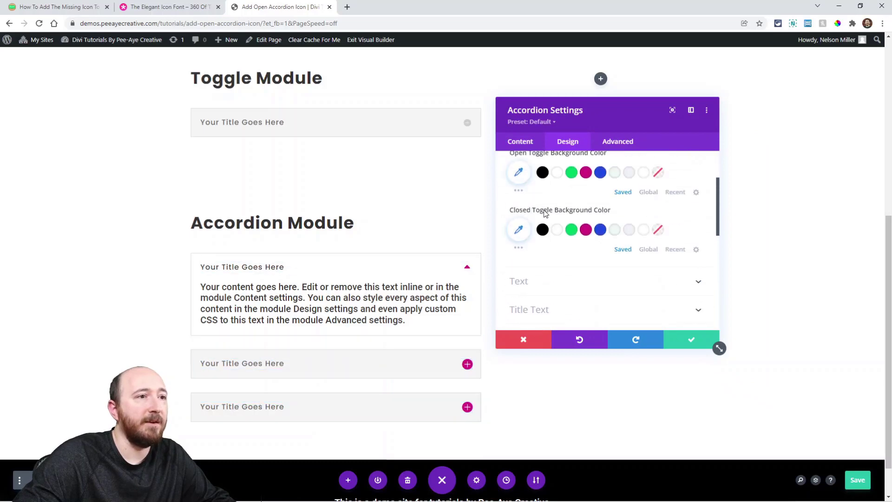
{"action": "scroll", "coordinate": [647, 281], "scroll_direction": "up", "scroll_amount": 1}
{"action": "scroll", "coordinate": [612, 255], "scroll_direction": "down", "scroll_amount": 4}
{"action": "scroll", "coordinate": [584, 251], "scroll_direction": "up", "scroll_amount": 1}
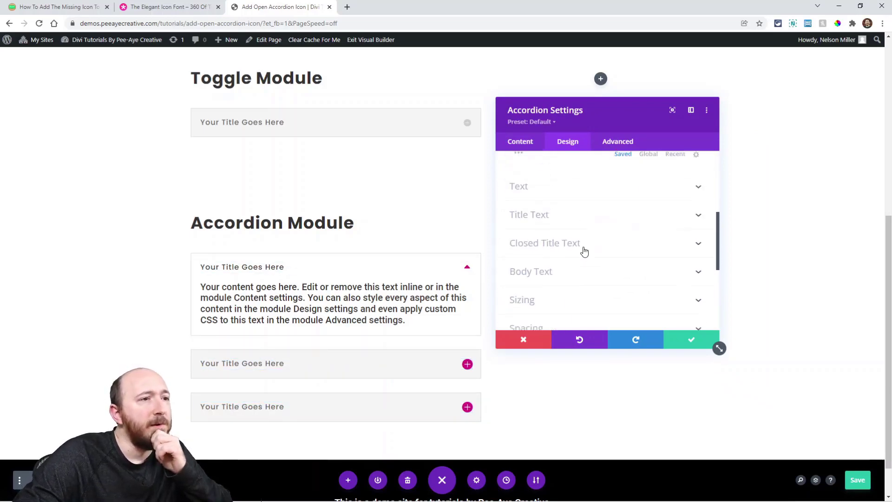
{"action": "scroll", "coordinate": [584, 251], "scroll_direction": "up", "scroll_amount": 5}
{"action": "left_click", "coordinate": [538, 192]}
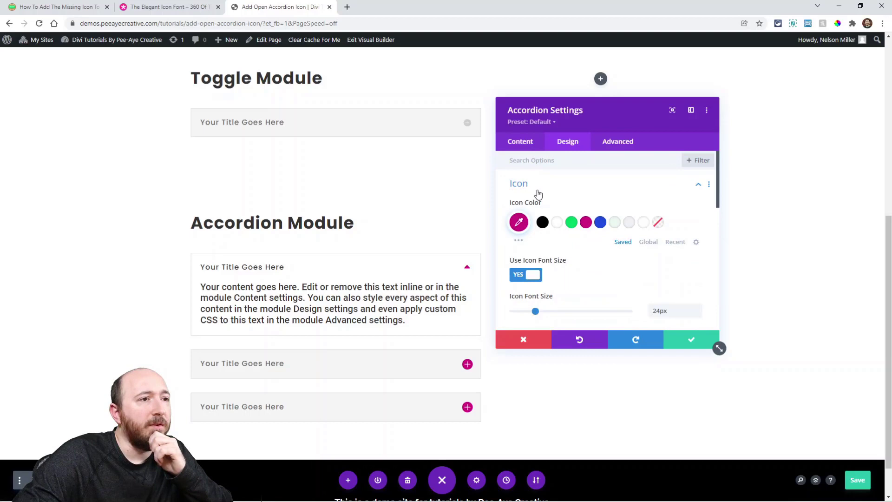
{"action": "scroll", "coordinate": [584, 235], "scroll_direction": "down", "scroll_amount": 3}
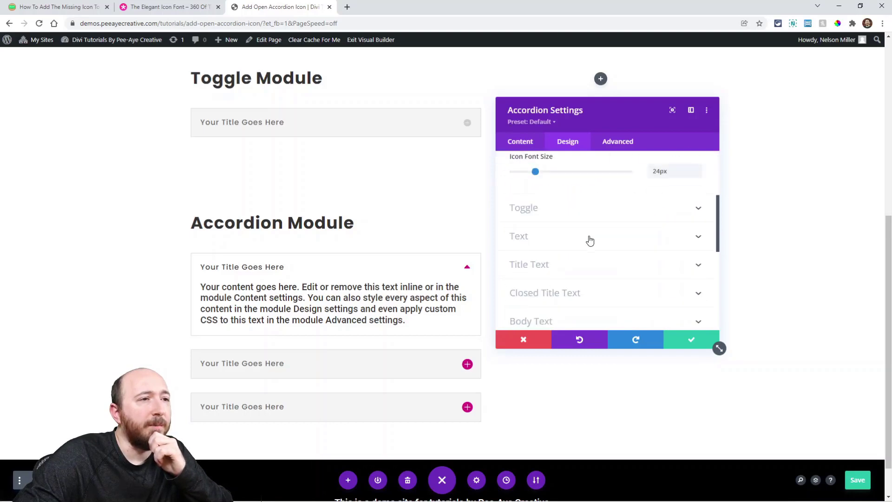
{"action": "left_click", "coordinate": [538, 212]}
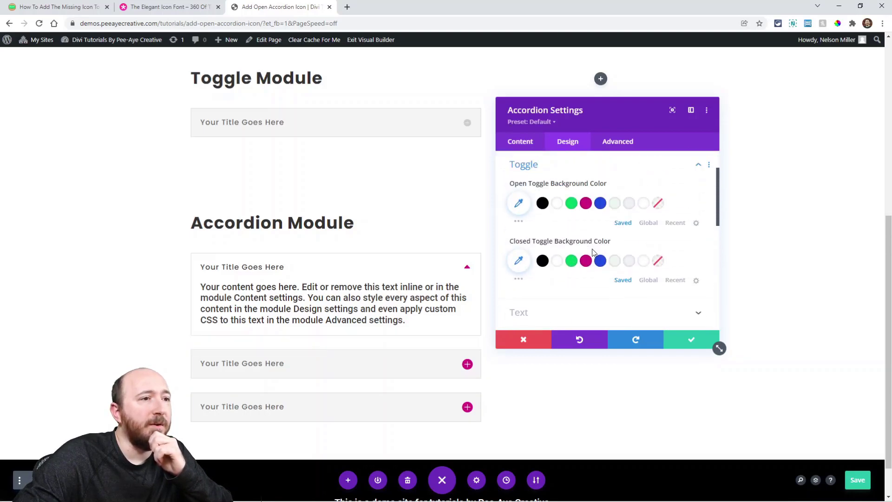
{"action": "scroll", "coordinate": [590, 253], "scroll_direction": "down", "scroll_amount": 3}
{"action": "scroll", "coordinate": [618, 283], "scroll_direction": "up", "scroll_amount": 5}
{"action": "left_click", "coordinate": [688, 340]}
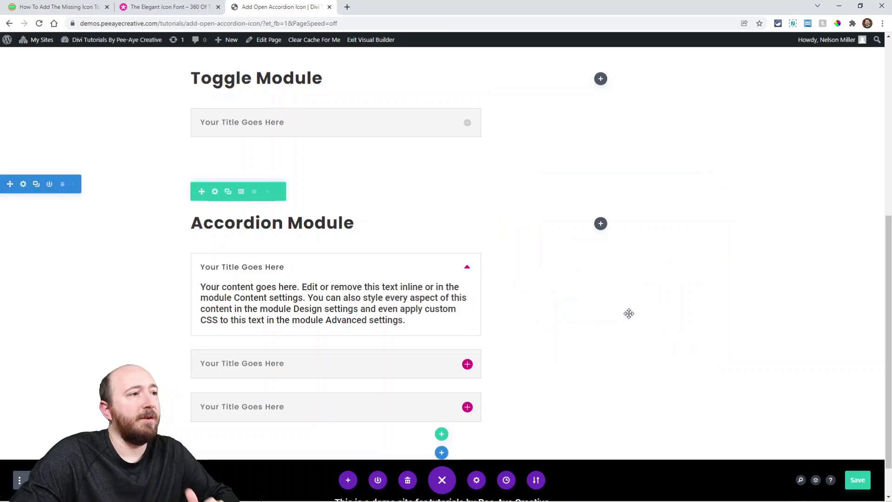
- Set the Toggle module's Closed Icon to the solid down triangle in its design settings
{"action": "left_click", "coordinate": [319, 117]}
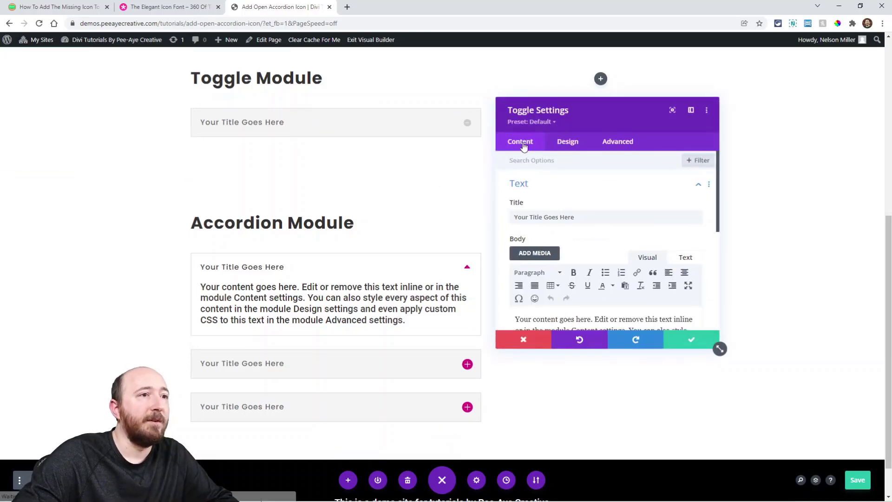
{"action": "left_click", "coordinate": [568, 141]}
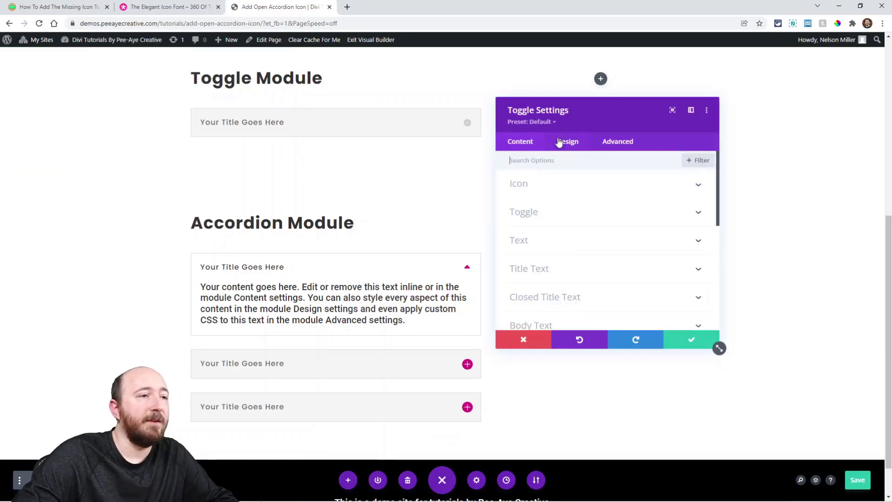
{"action": "left_click", "coordinate": [534, 193]}
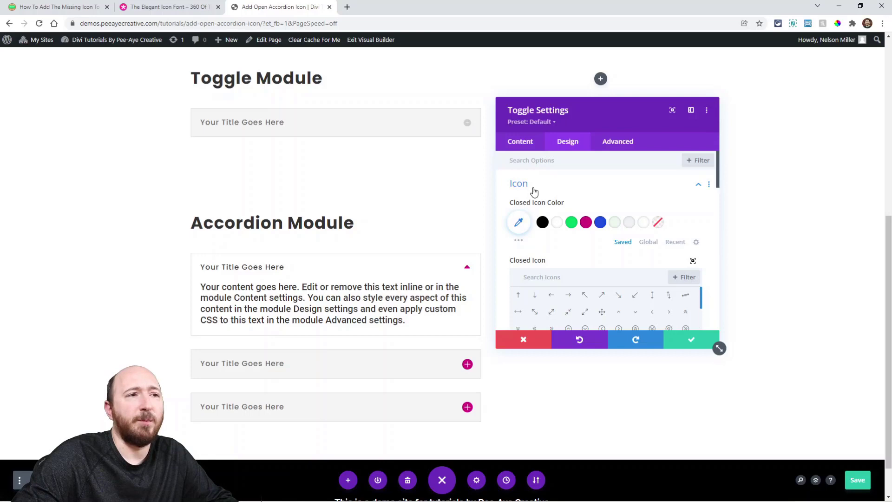
{"action": "scroll", "coordinate": [590, 219], "scroll_direction": "down", "scroll_amount": 2}
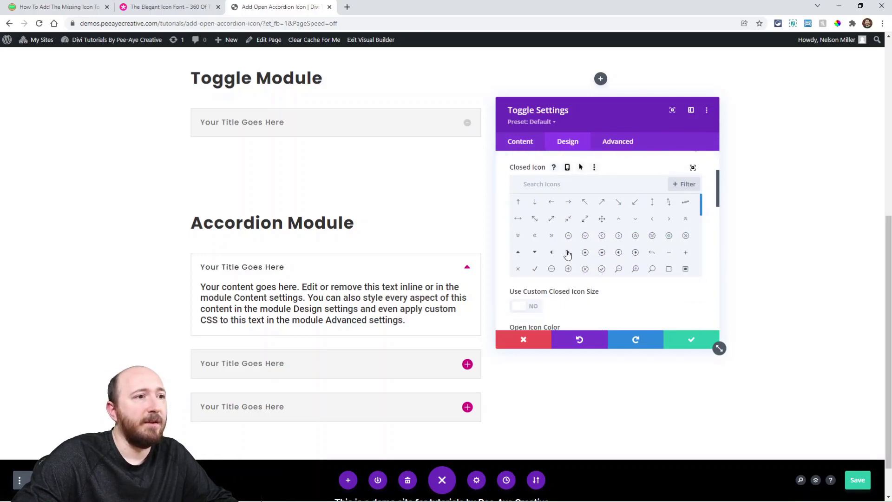
{"action": "left_click", "coordinate": [534, 254]}
- Set the toggle's Open Icon Color to #d2007f and its Open Icon to the solid up triangle, expand the toggle and save
{"action": "scroll", "coordinate": [557, 260], "scroll_direction": "down", "scroll_amount": 5}
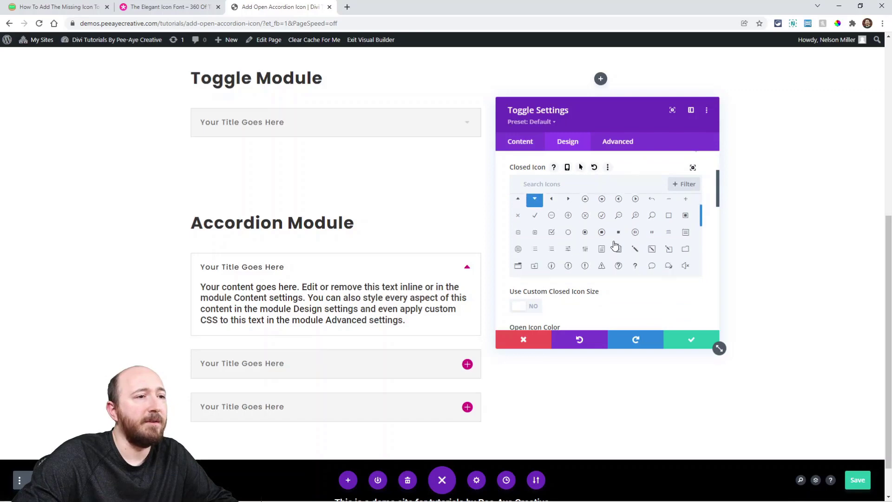
{"action": "left_click", "coordinate": [584, 255]}
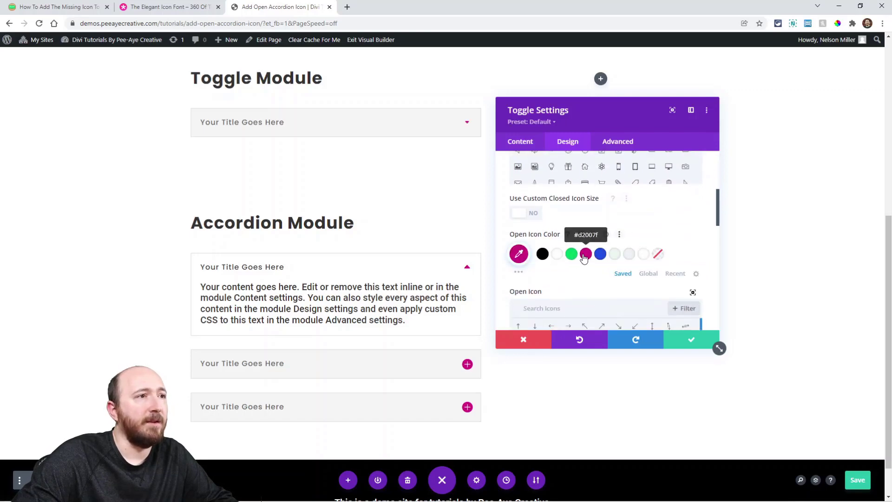
{"action": "scroll", "coordinate": [585, 251], "scroll_direction": "down", "scroll_amount": 2}
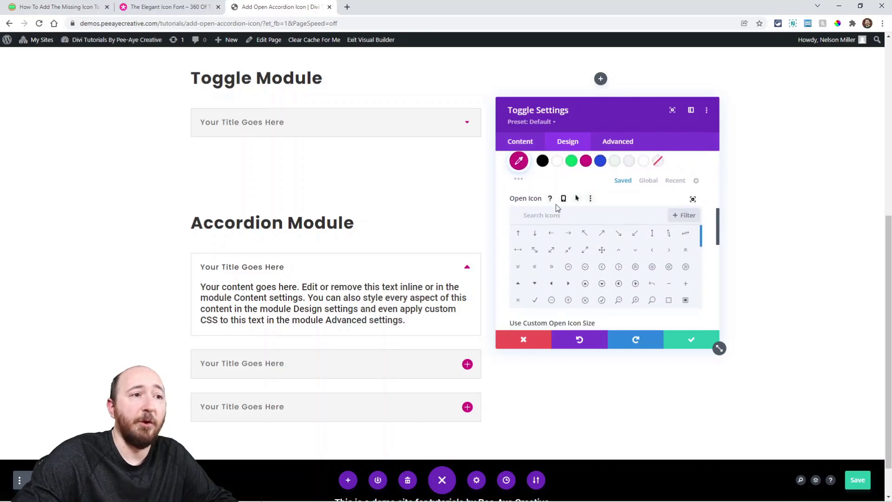
{"action": "left_click", "coordinate": [519, 284]}
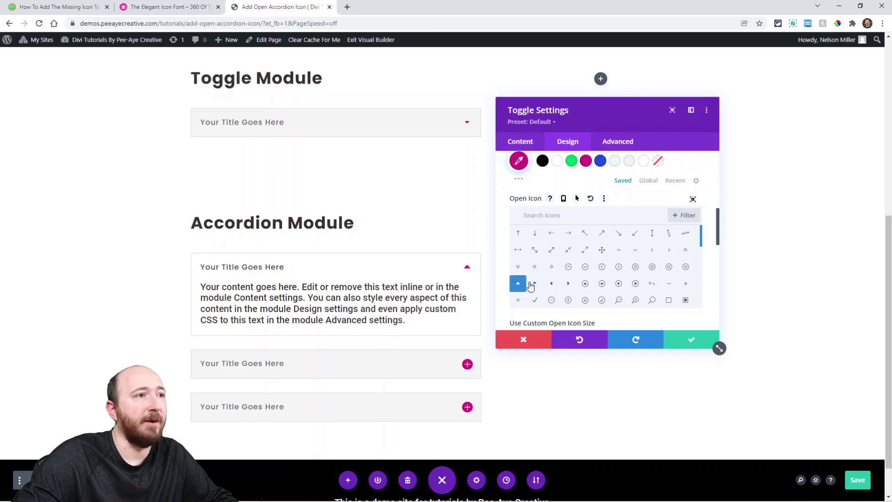
{"action": "left_click", "coordinate": [332, 123]}
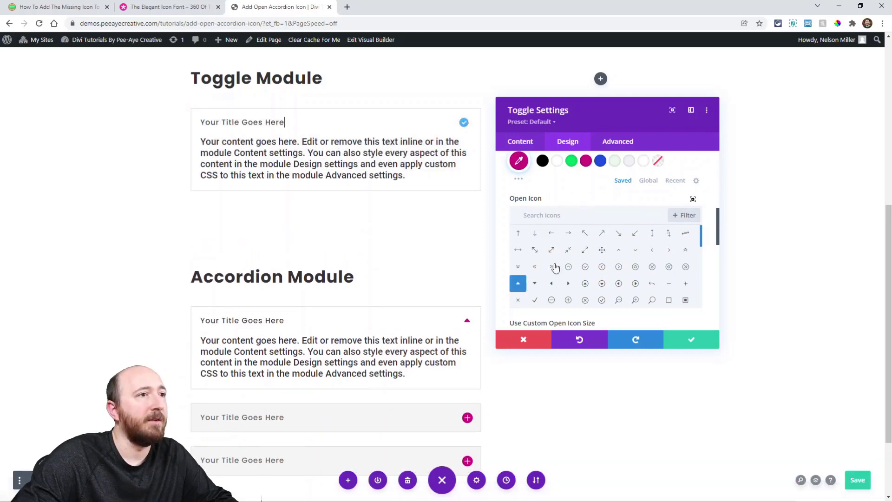
{"action": "left_click", "coordinate": [685, 340]}
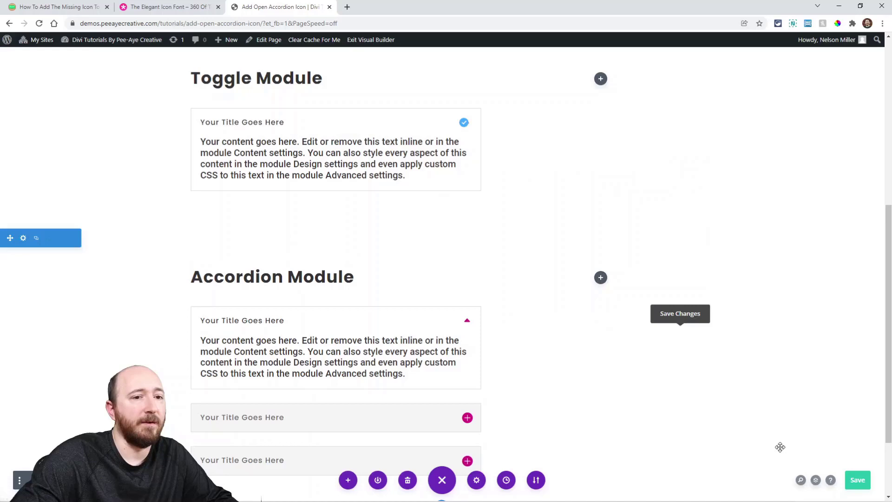
- Enable a custom open icon size of 24px in the Toggle module's design settings, and collapse the toggle to compare both states
{"action": "left_click", "coordinate": [319, 132]}
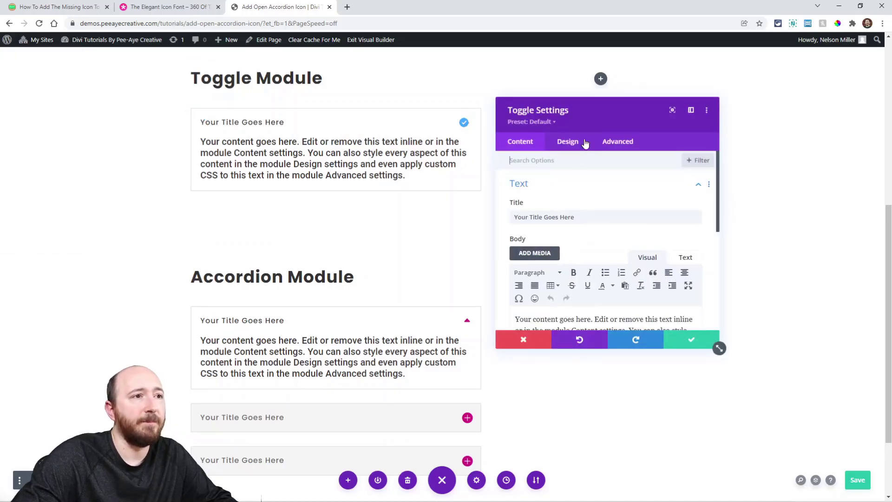
{"action": "left_click", "coordinate": [567, 142]}
{"action": "scroll", "coordinate": [622, 279], "scroll_direction": "up", "scroll_amount": 2}
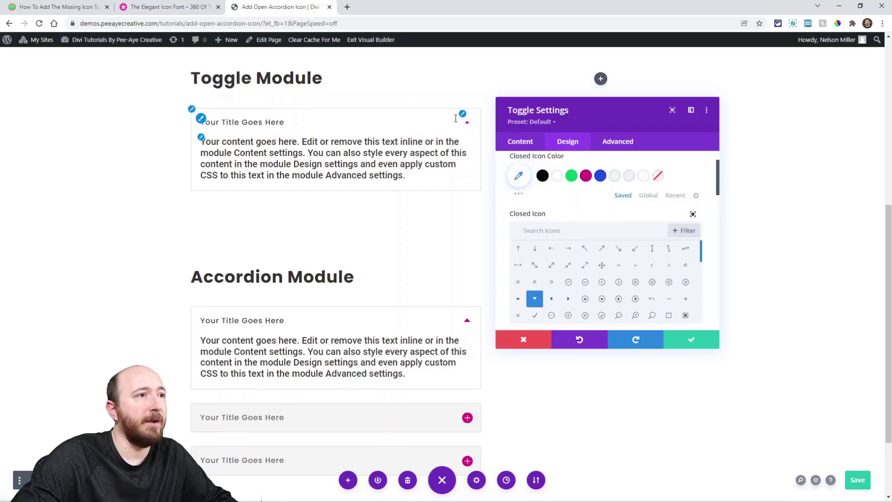
{"action": "scroll", "coordinate": [573, 185], "scroll_direction": "up", "scroll_amount": 1}
{"action": "scroll", "coordinate": [606, 210], "scroll_direction": "down", "scroll_amount": 8}
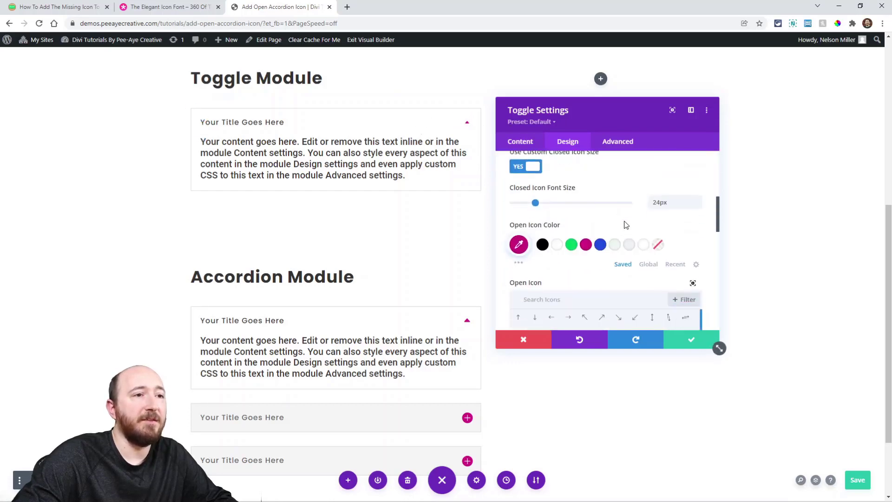
{"action": "left_click", "coordinate": [526, 189]}
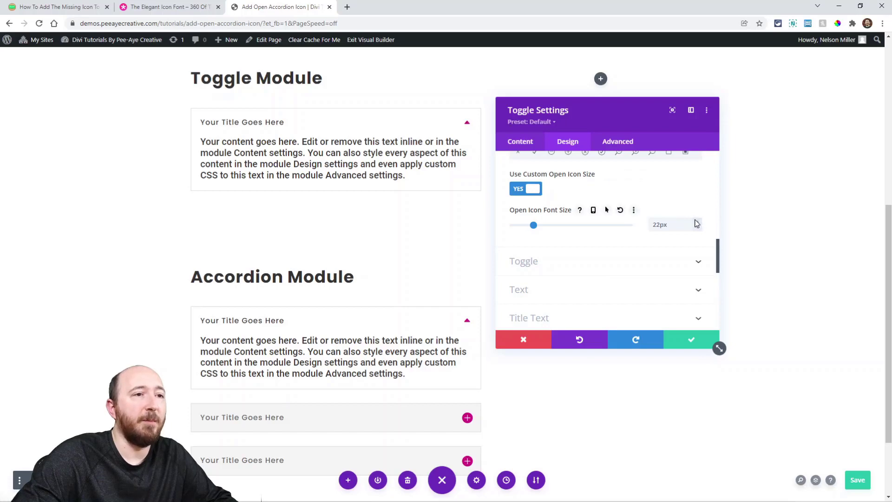
{"action": "key", "text": "Up"}
{"action": "left_click", "coordinate": [325, 120]}
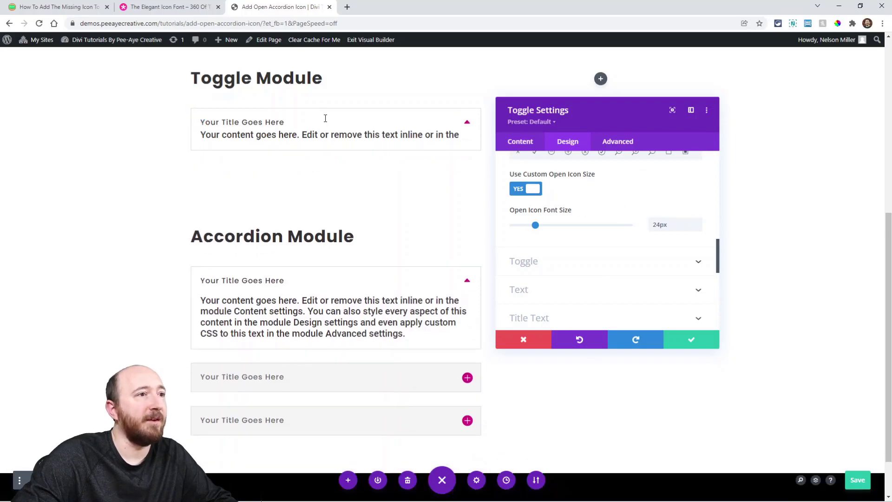
- Set the Toggle module's Closed Icon Color to the saved green, expand the toggle and save the module settings
{"action": "scroll", "coordinate": [567, 244], "scroll_direction": "up", "scroll_amount": 6}
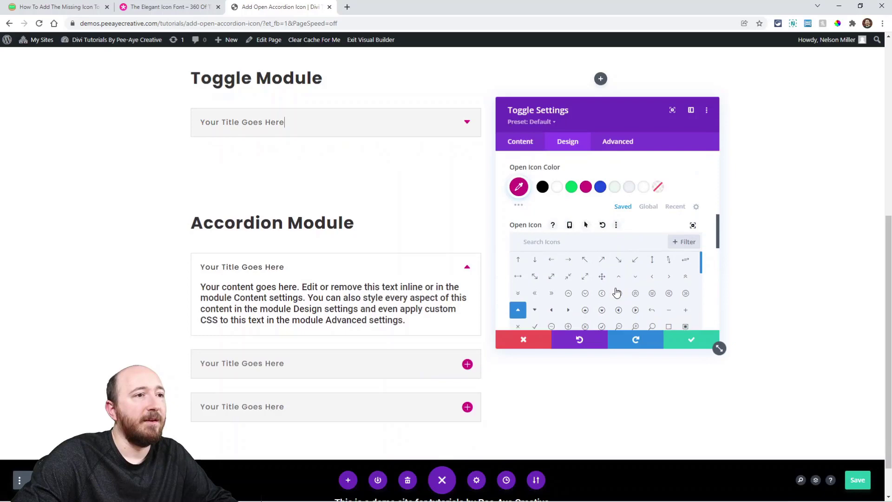
{"action": "scroll", "coordinate": [598, 246], "scroll_direction": "up", "scroll_amount": 5}
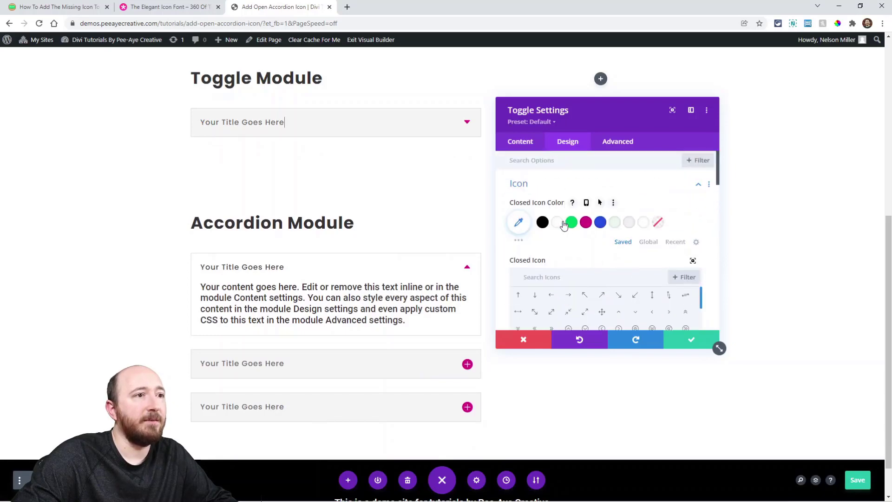
{"action": "left_click", "coordinate": [572, 223]}
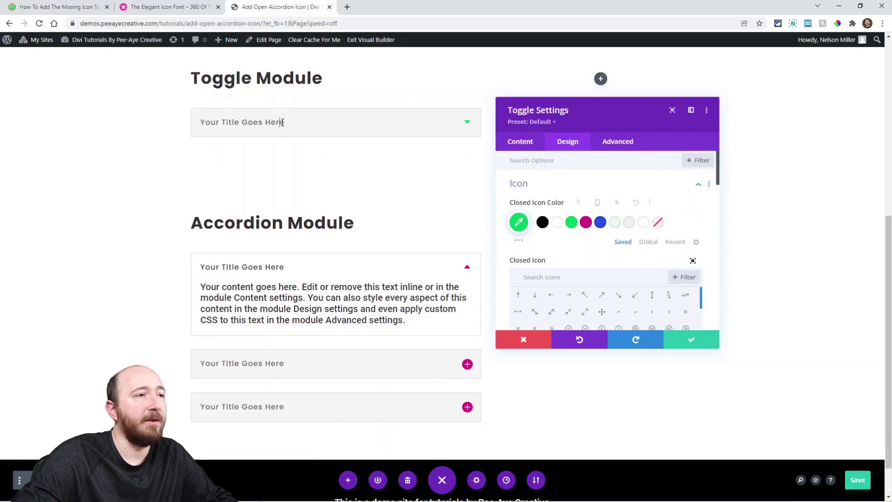
{"action": "left_click", "coordinate": [281, 121]}
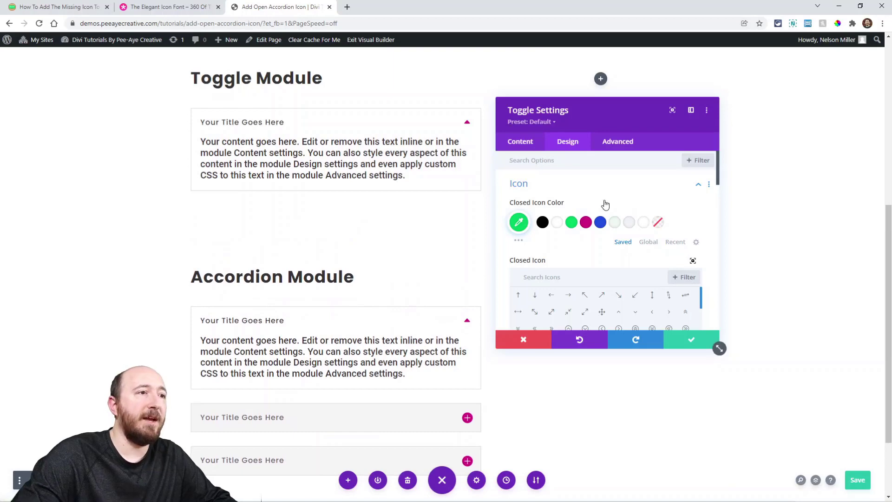
{"action": "left_click", "coordinate": [686, 342]}
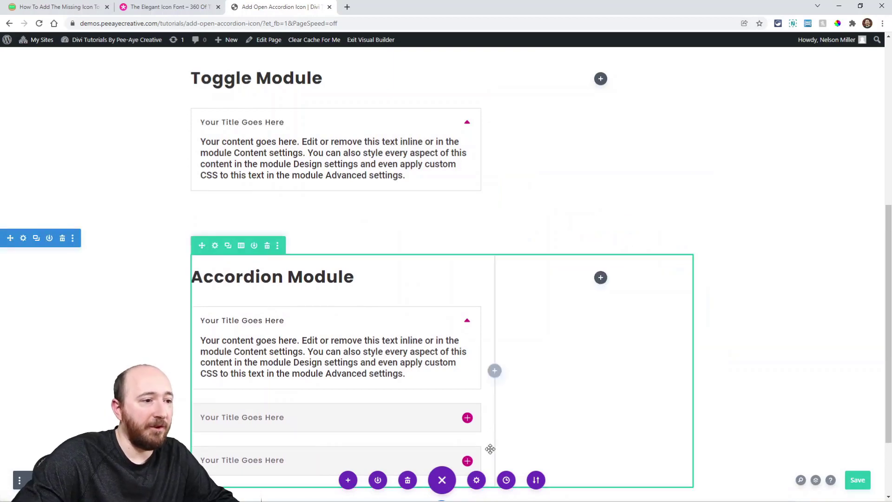
- Add the declaration "color: green;" below the content line of the accordion icon rule in the page's custom CSS
{"action": "left_click", "coordinate": [478, 484]}
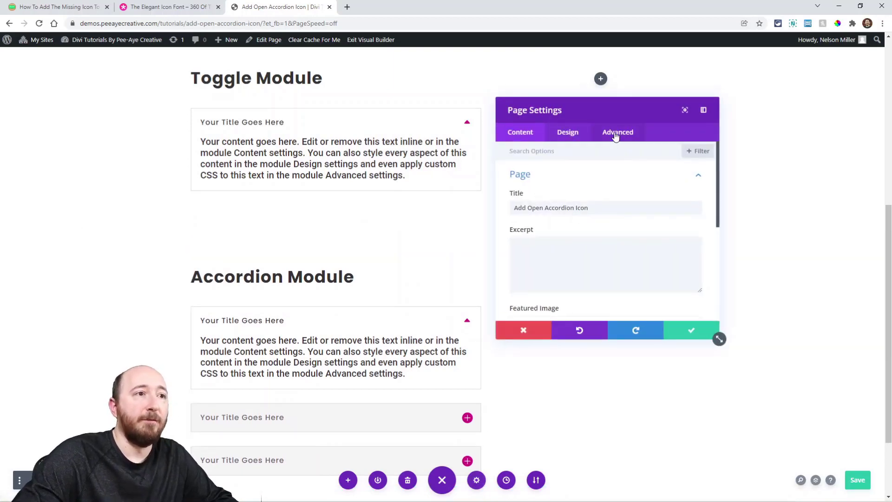
{"action": "left_click", "coordinate": [616, 134]}
{"action": "left_click", "coordinate": [558, 177]}
{"action": "scroll", "coordinate": [567, 255], "scroll_direction": "down", "scroll_amount": 1}
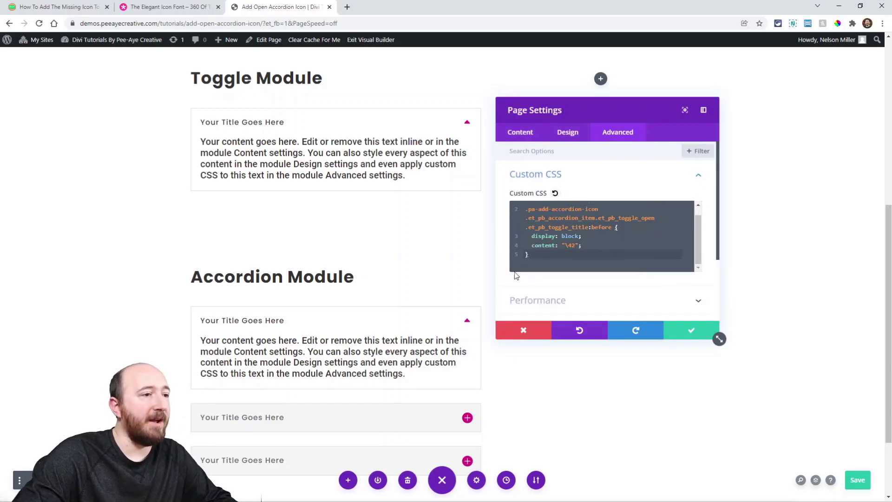
{"action": "left_click", "coordinate": [590, 245]}
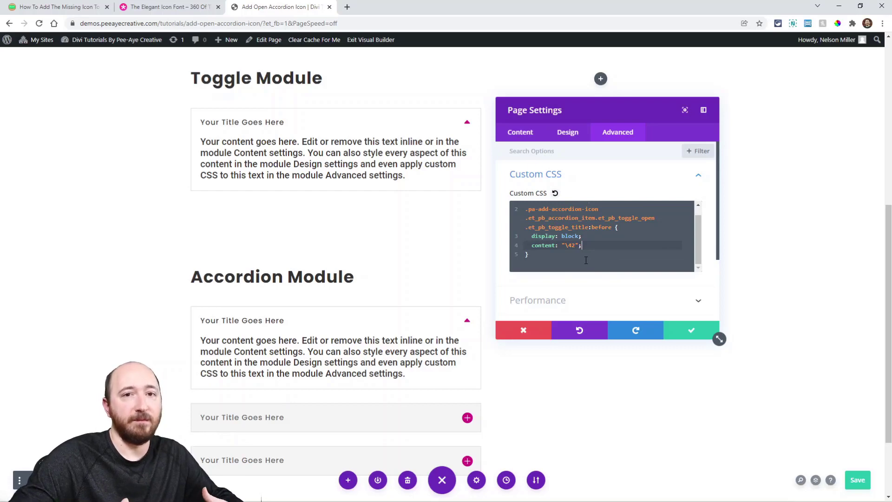
{"action": "key", "text": "ctrl+a"}
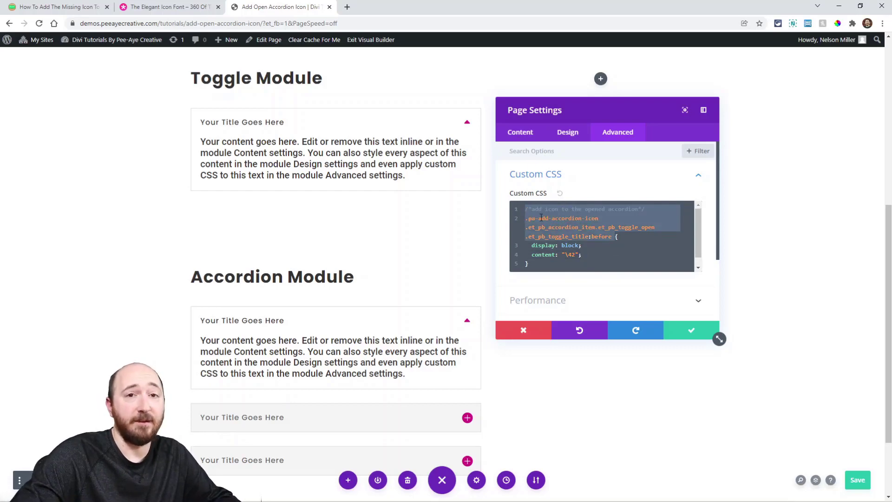
{"action": "left_click", "coordinate": [585, 236]}
{"action": "key", "text": "Return"}
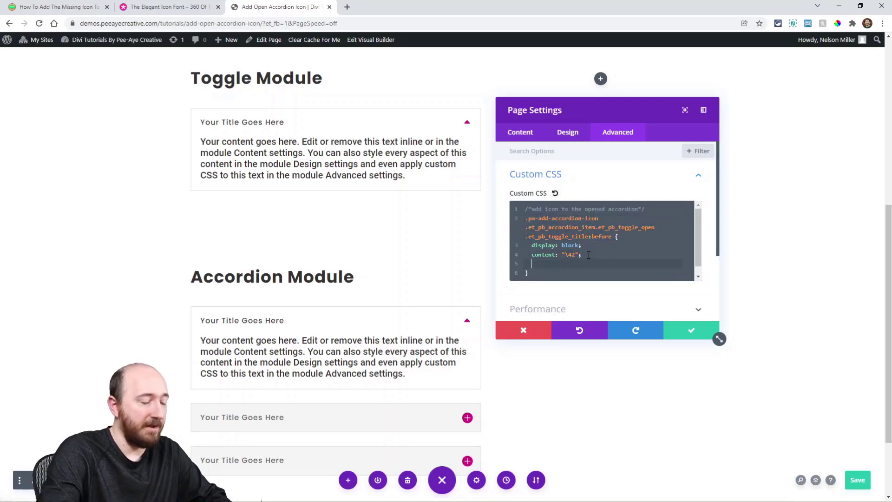
{"action": "type", "text": "color: gre"}
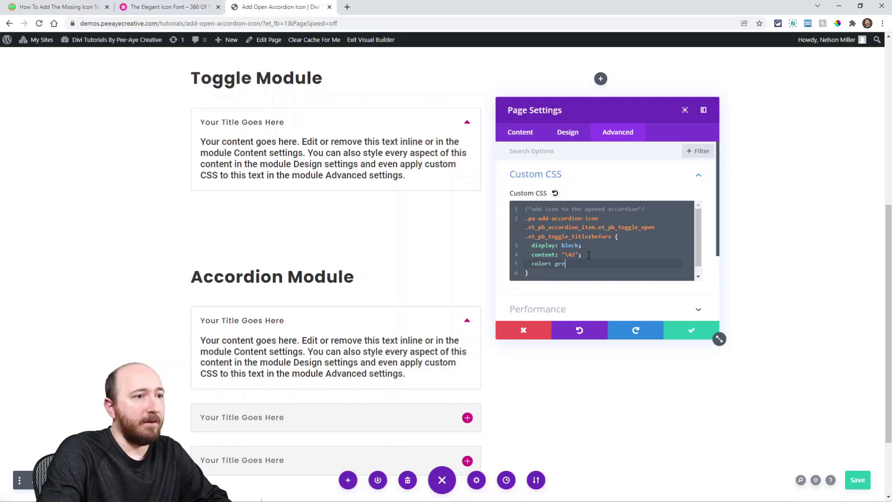
{"action": "type", "text": "en;"}
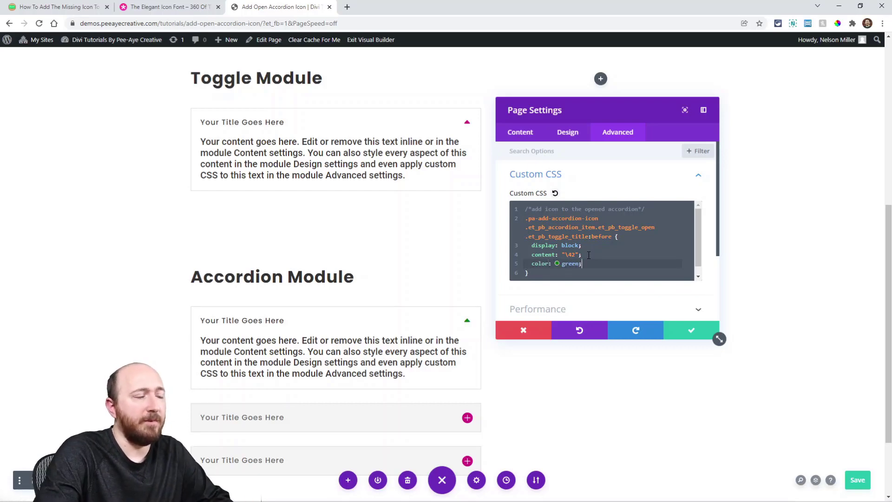
- Expand the second accordion item and the first one again to check the opened icon's color
{"action": "scroll", "coordinate": [472, 187], "scroll_direction": "down", "scroll_amount": 2}
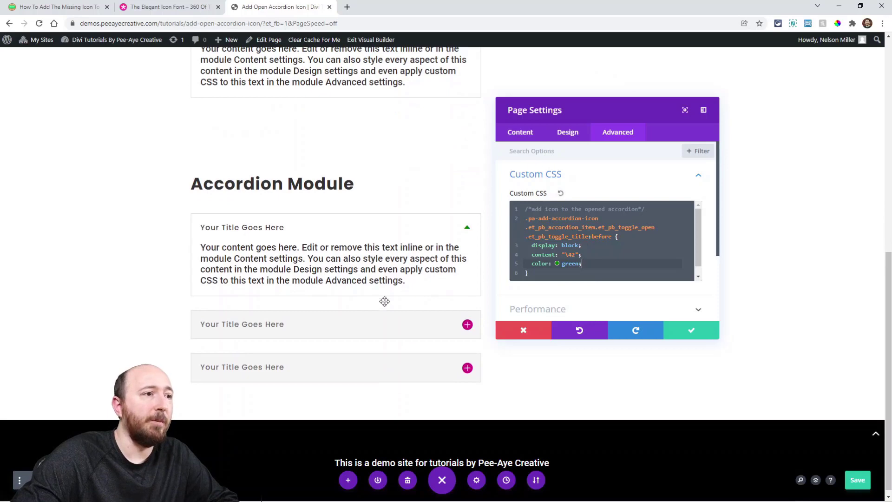
{"action": "left_click", "coordinate": [341, 321]}
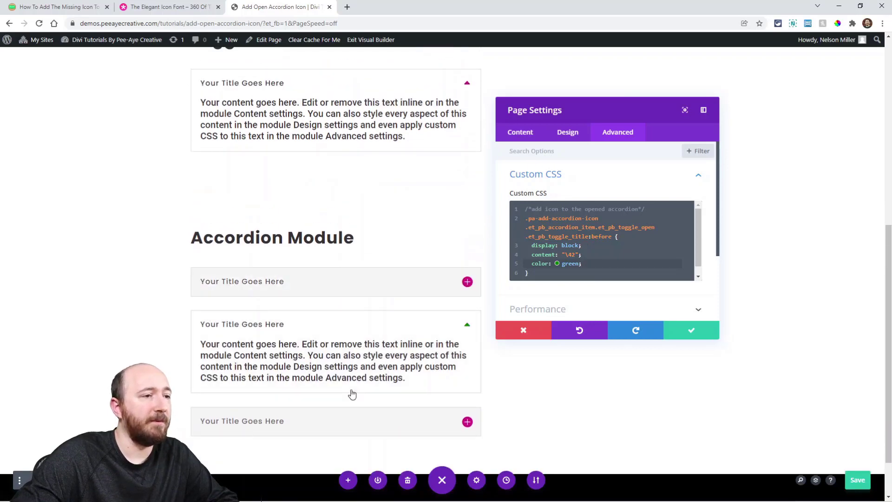
{"action": "left_click", "coordinate": [272, 281]}
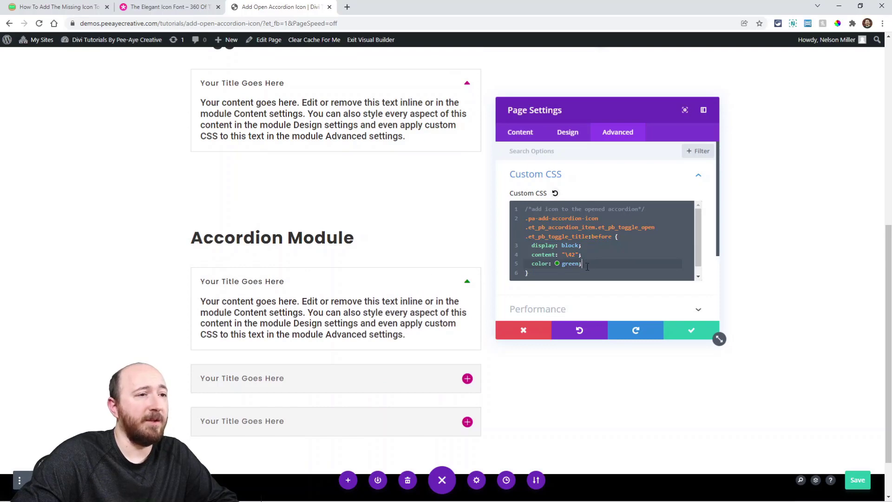
- Add "font-size: 32px!important;" to the accordion icon rule and expand the second accordion item to check the icon size
{"action": "key", "text": "Return"}
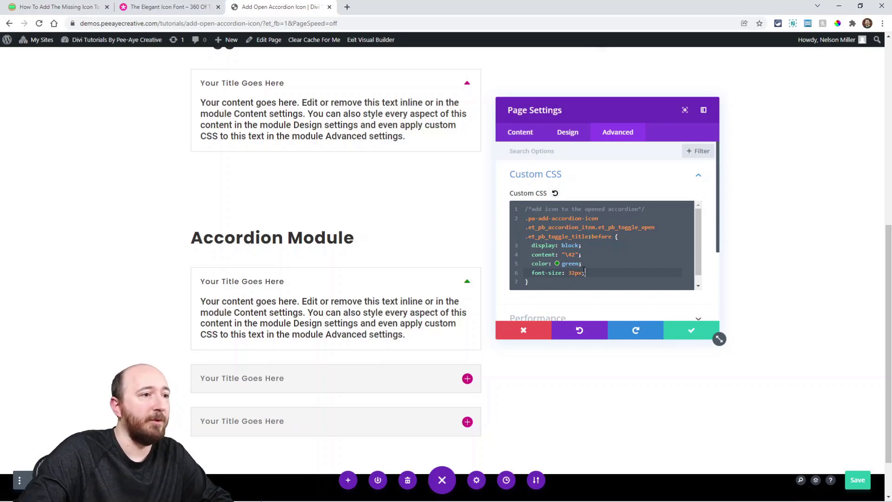
{"action": "key", "text": "ctrl+s"}
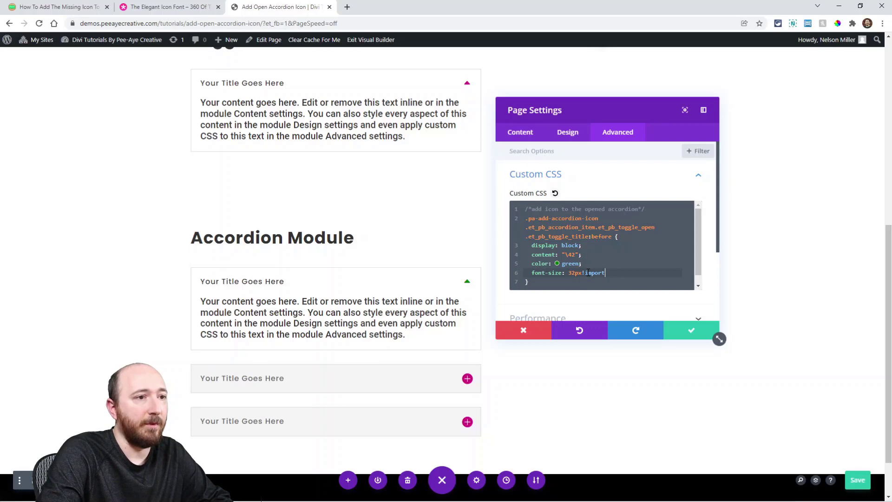
{"action": "left_click", "coordinate": [356, 376]}
{"action": "scroll", "coordinate": [392, 284], "scroll_direction": "down", "scroll_amount": 3}
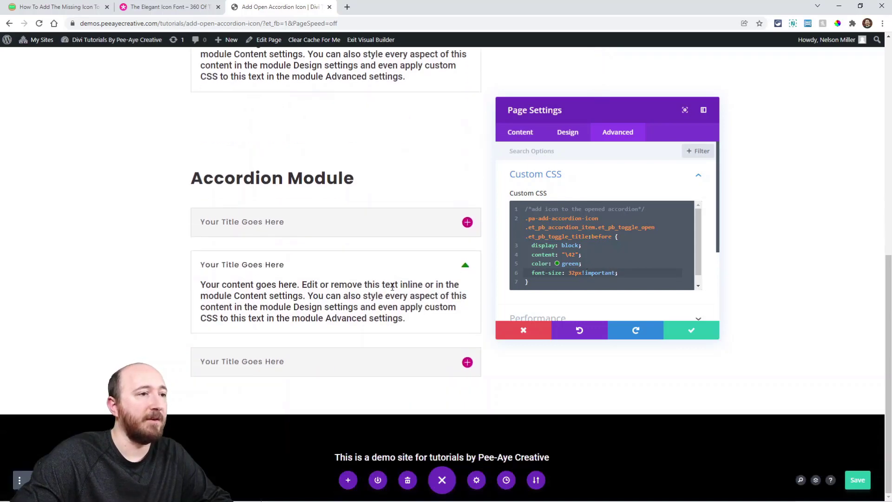
- Delete the font-size line from the accordion icon rule and save the page settings
{"action": "triple_click", "coordinate": [605, 273]}
{"action": "key", "text": "BackSpace"}
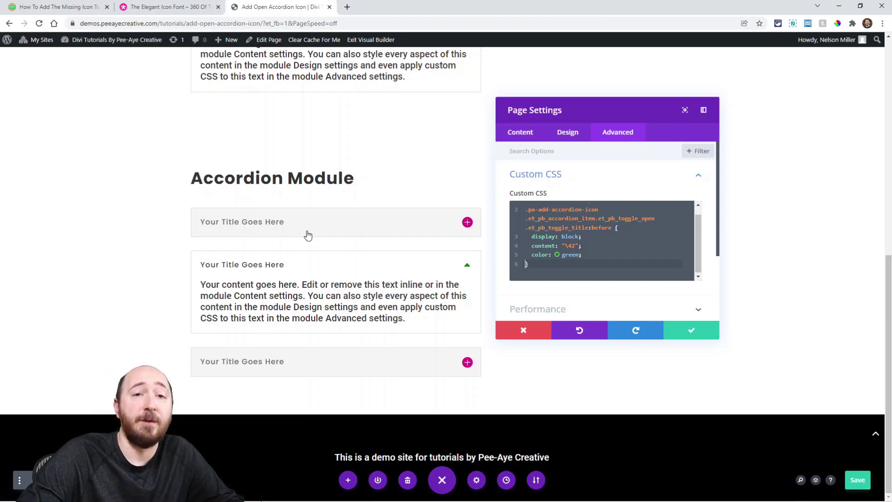
{"action": "scroll", "coordinate": [308, 235], "scroll_direction": "up", "scroll_amount": 2}
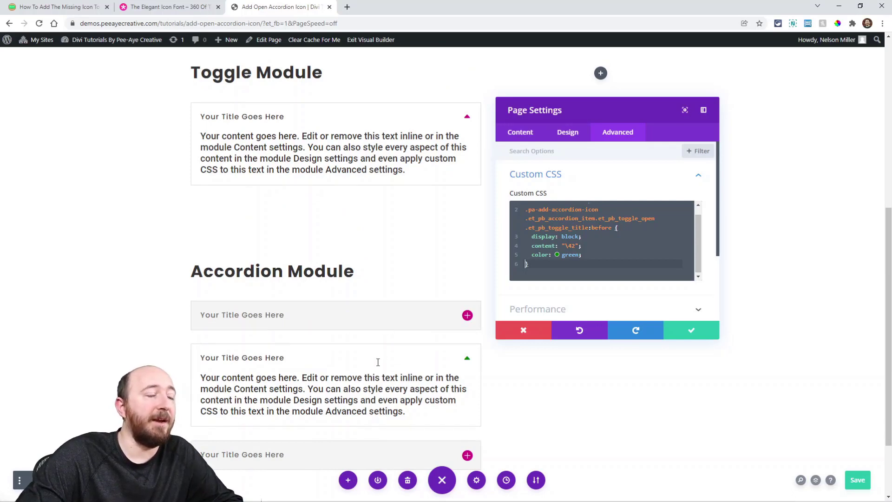
{"action": "left_click", "coordinate": [690, 330]}
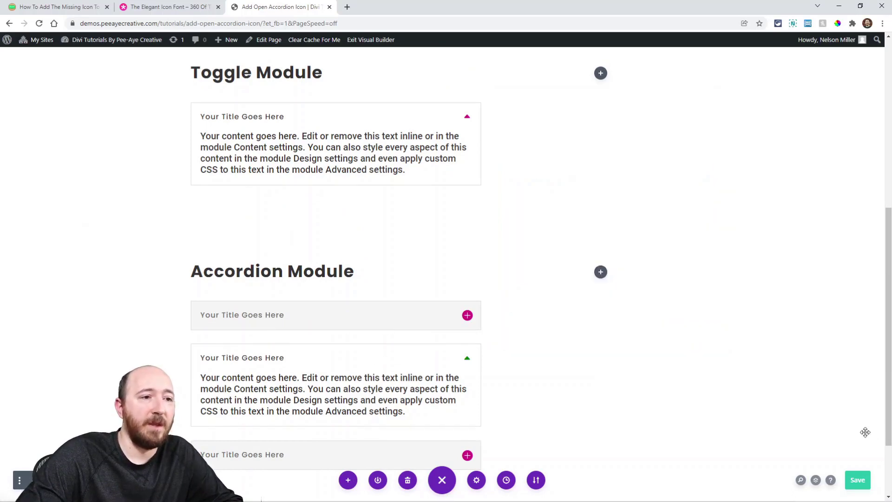
- Return to the tutorial article to review its notes on replacing, coloring and sizing the accordion icon
{"action": "key", "text": "ctrl+1"}
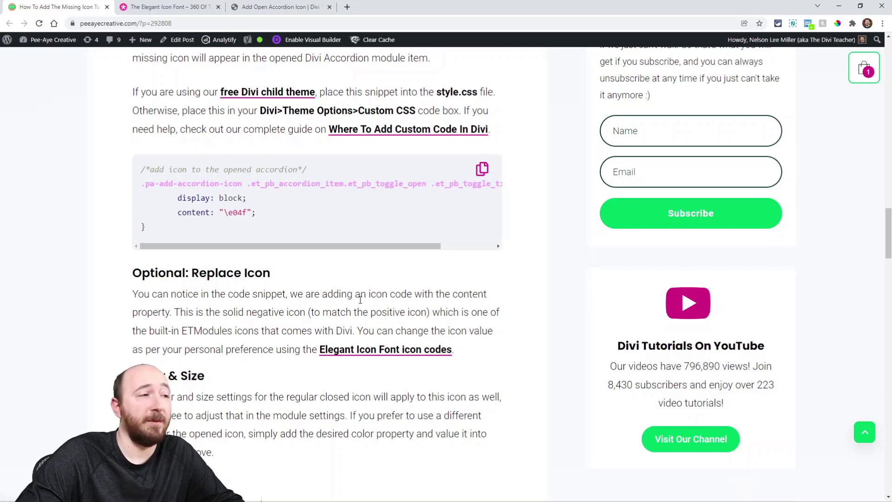